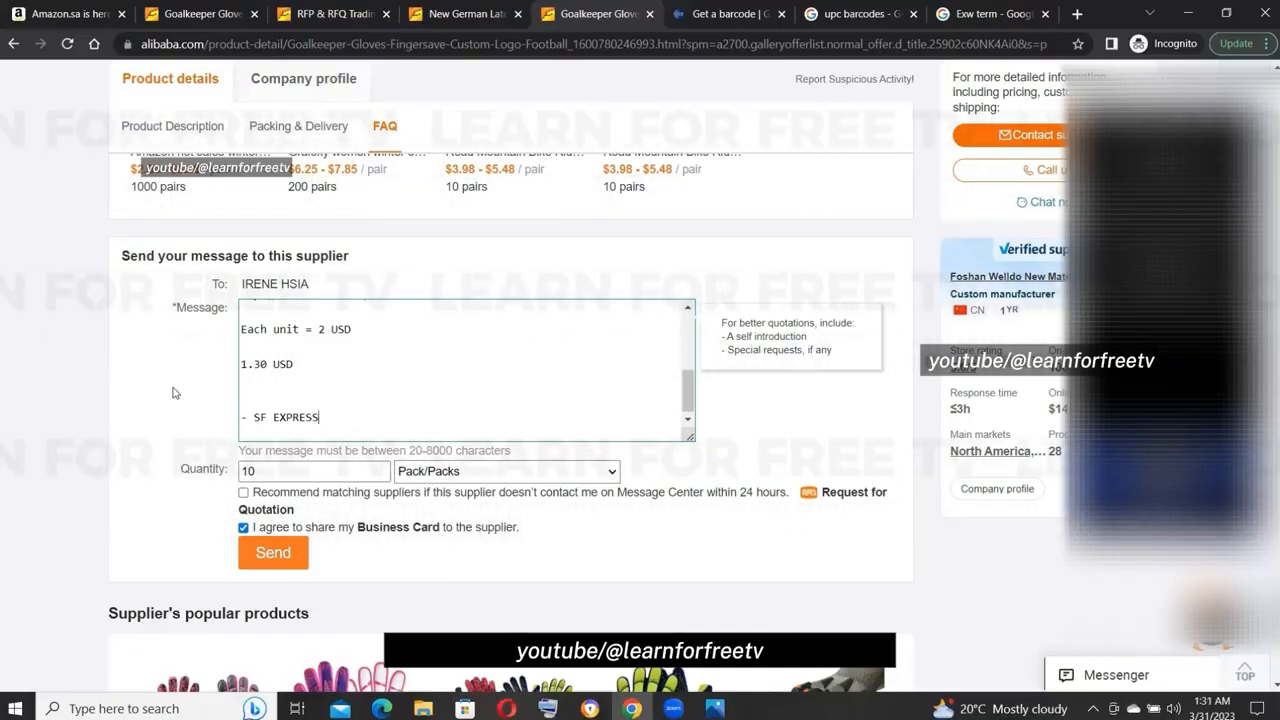
# Review the payment terms in the supplier's FAQ and return to the supplier message form.
pyautogui.scroll(8, 20, 411)
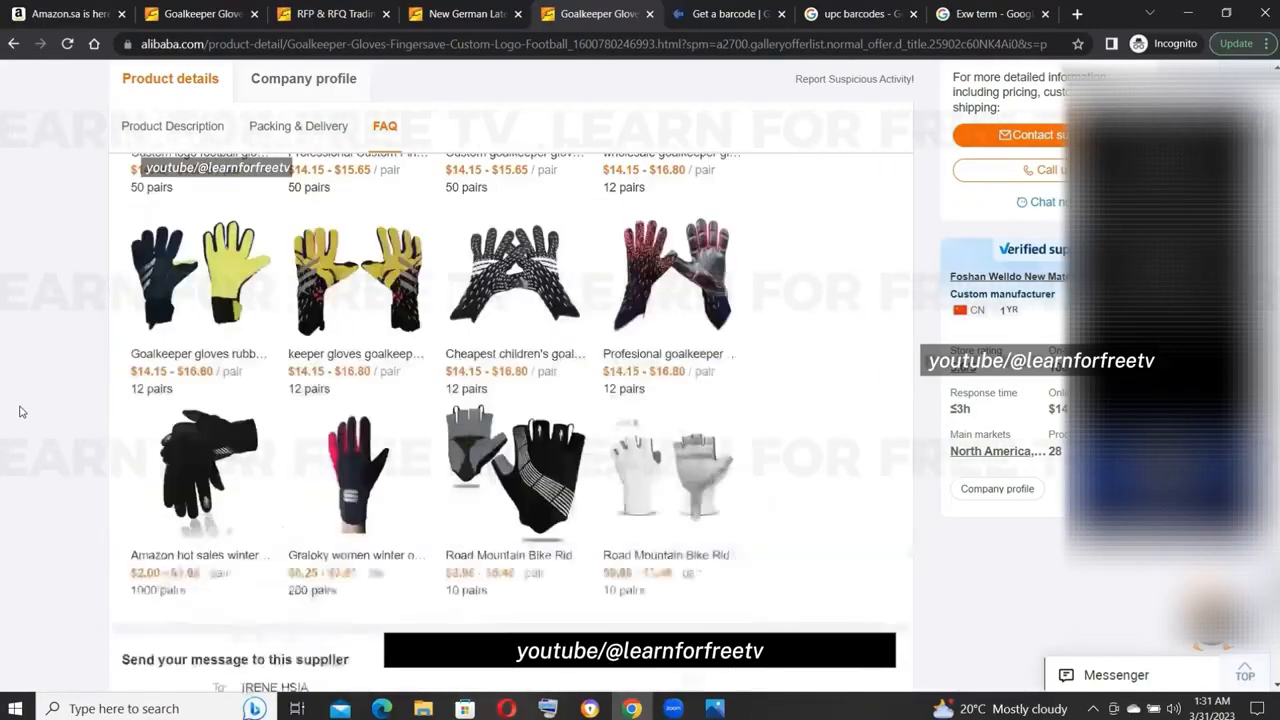
pyautogui.scroll(3, 20, 411)
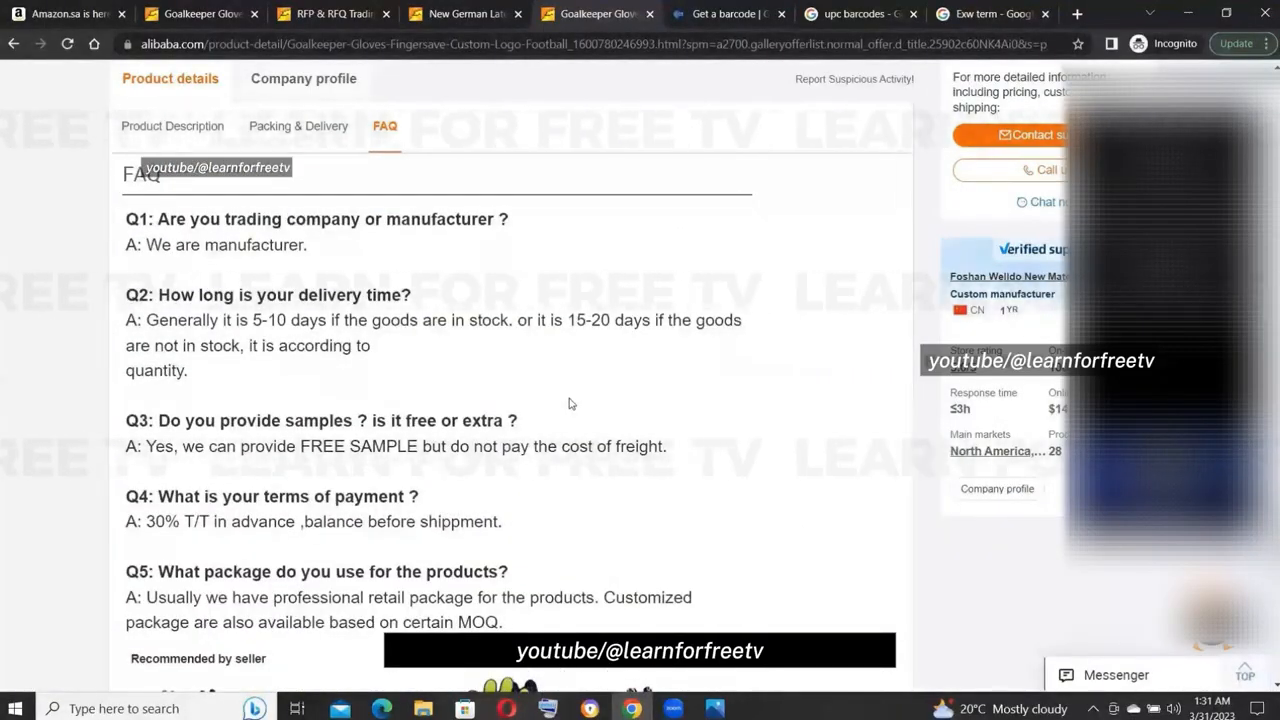
pyautogui.doubleClick(156, 521)
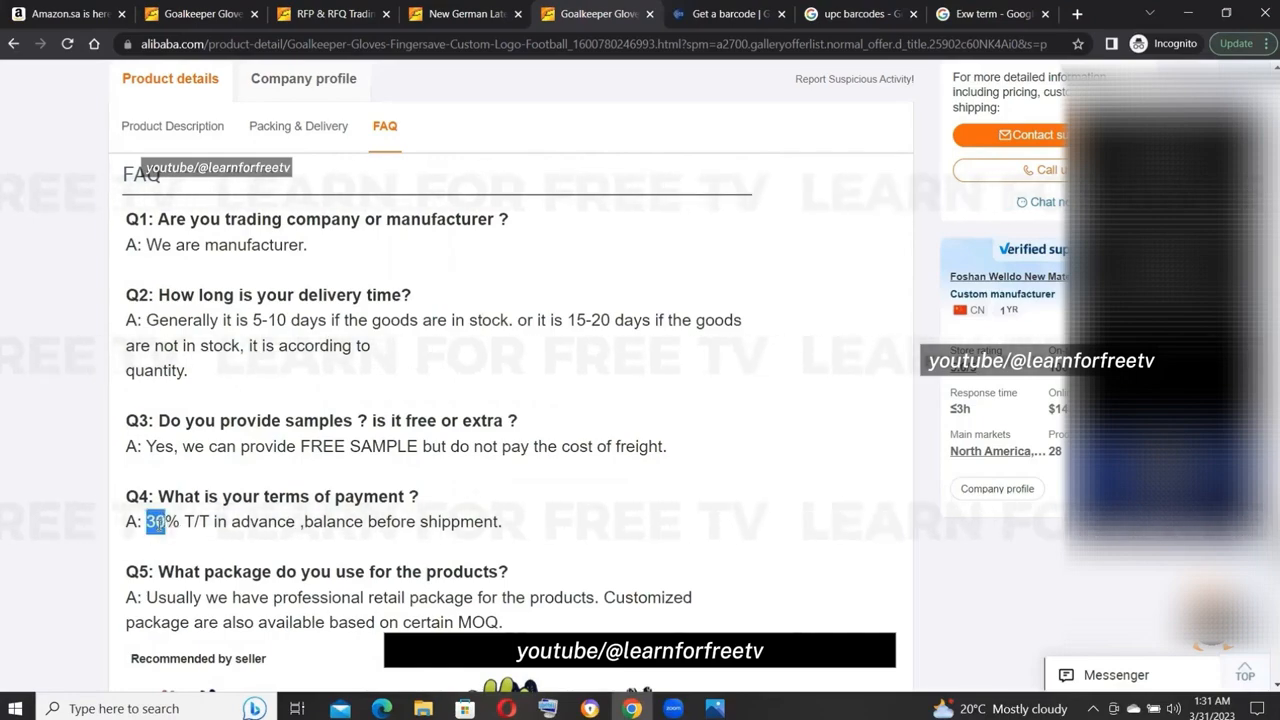
pyautogui.click(101, 508)
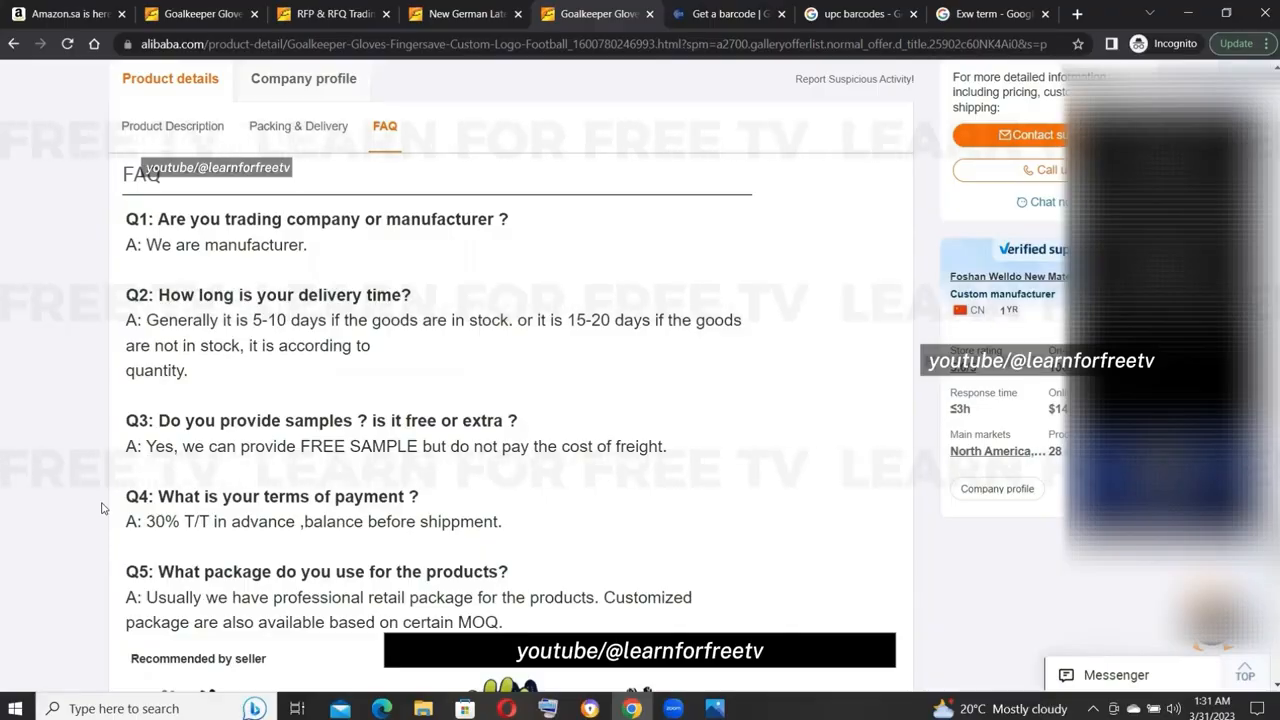
pyautogui.scroll(-3, 101, 508)
pyautogui.scroll(-8, 101, 508)
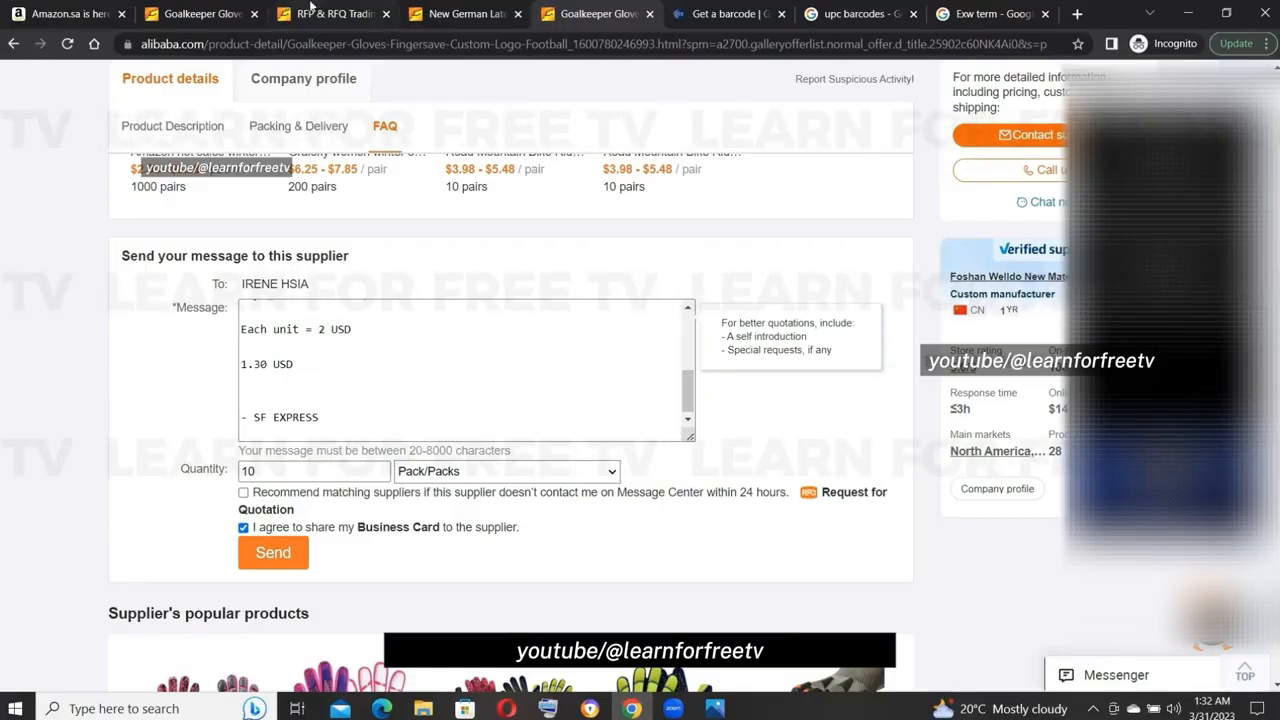
# View the Request for Quotation page and preview its Order options.
pyautogui.click(320, 14)
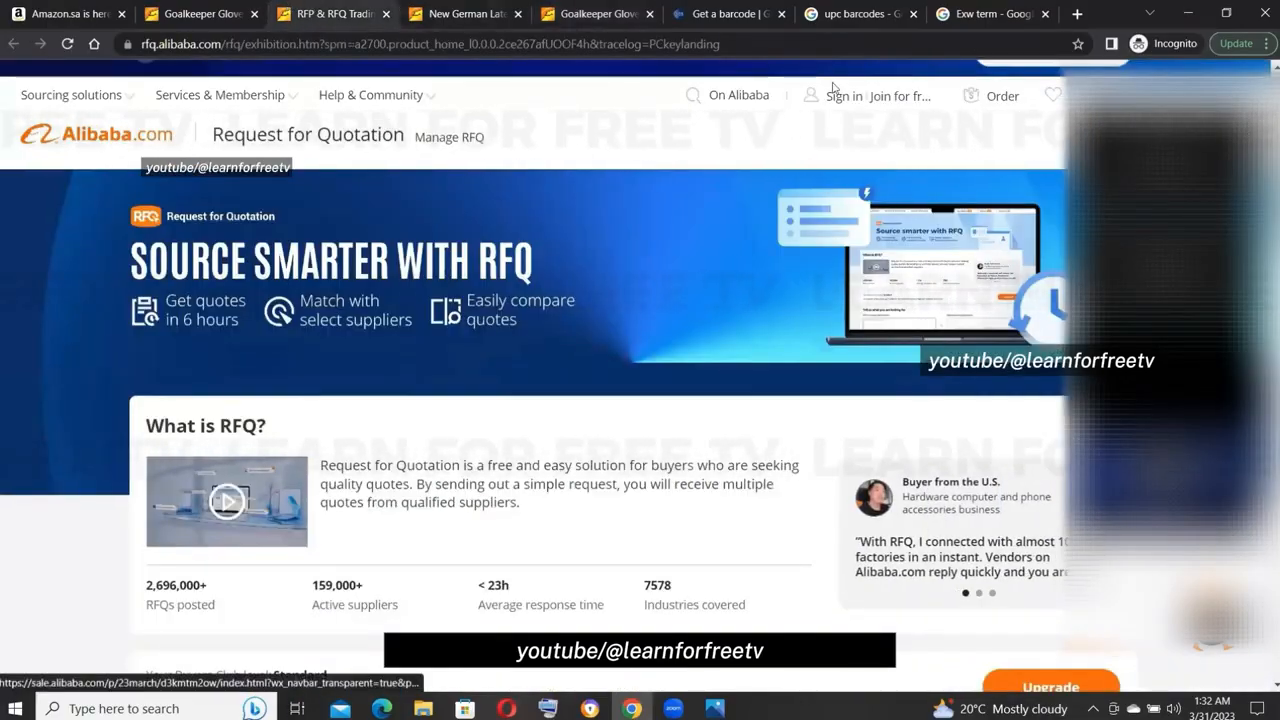
pyautogui.moveTo(900, 98)
pyautogui.moveTo(995, 102)
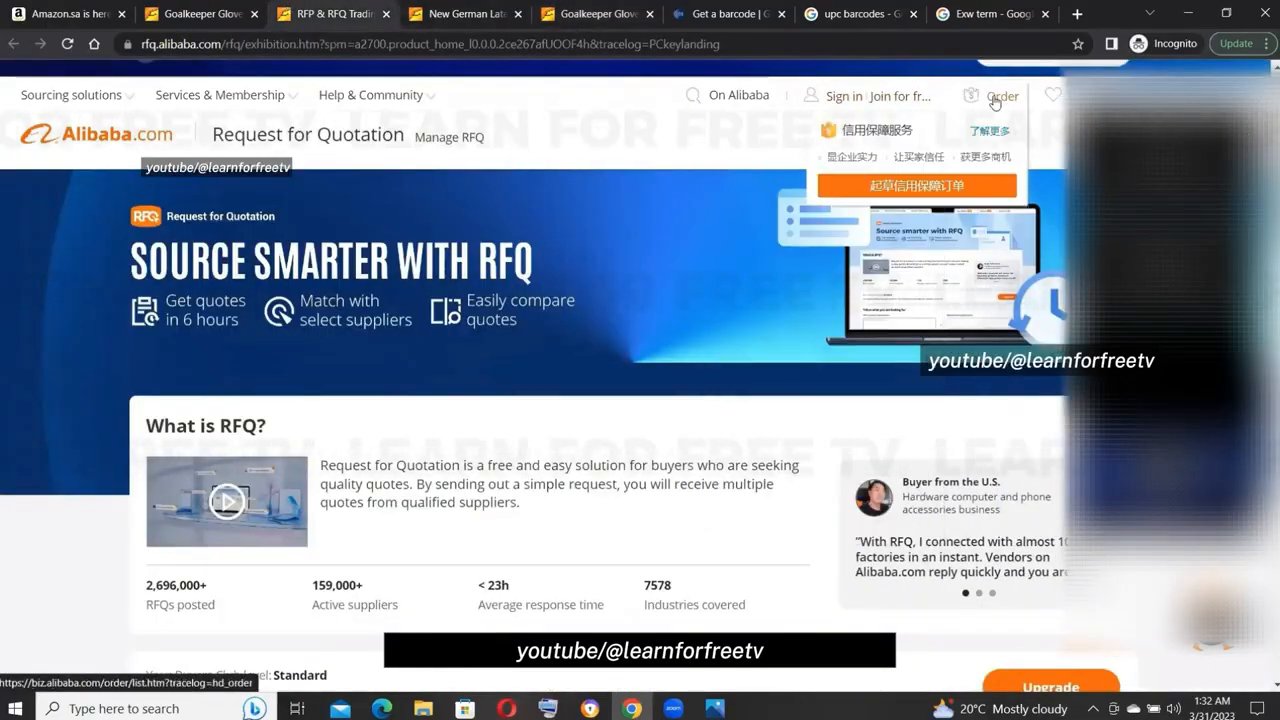
pyautogui.scroll(1, 995, 102)
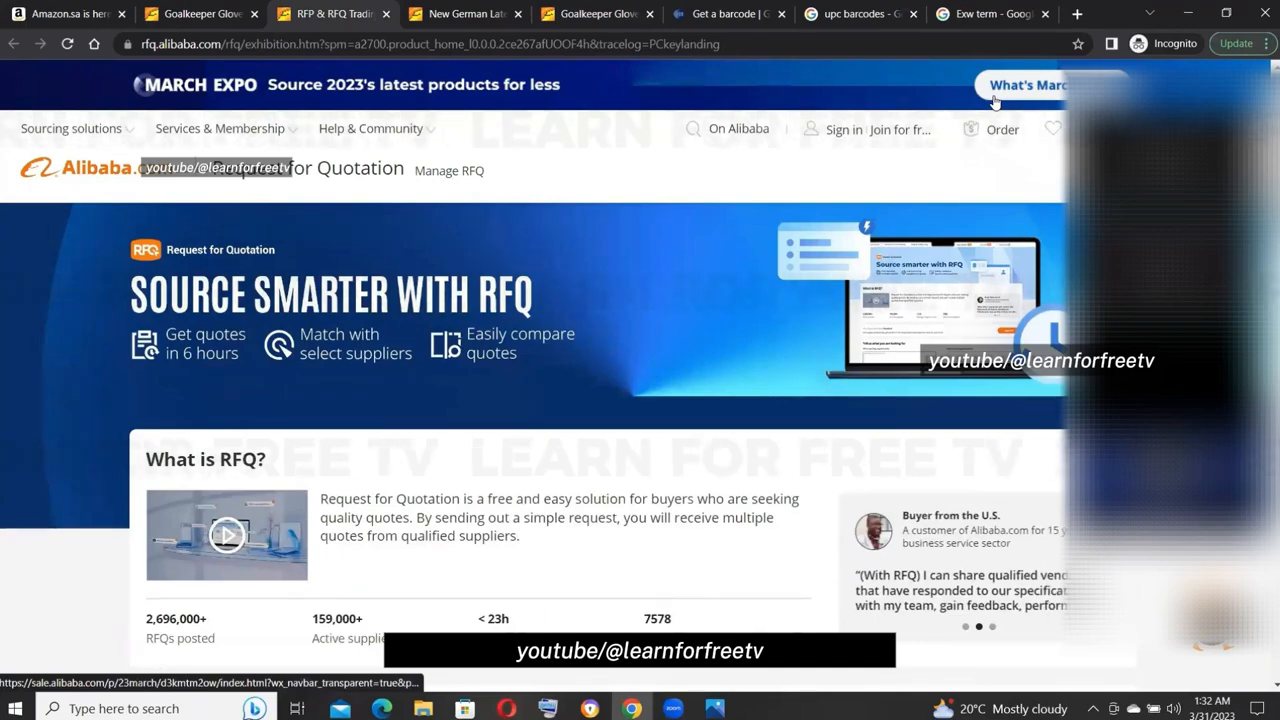
pyautogui.scroll(-1, 995, 102)
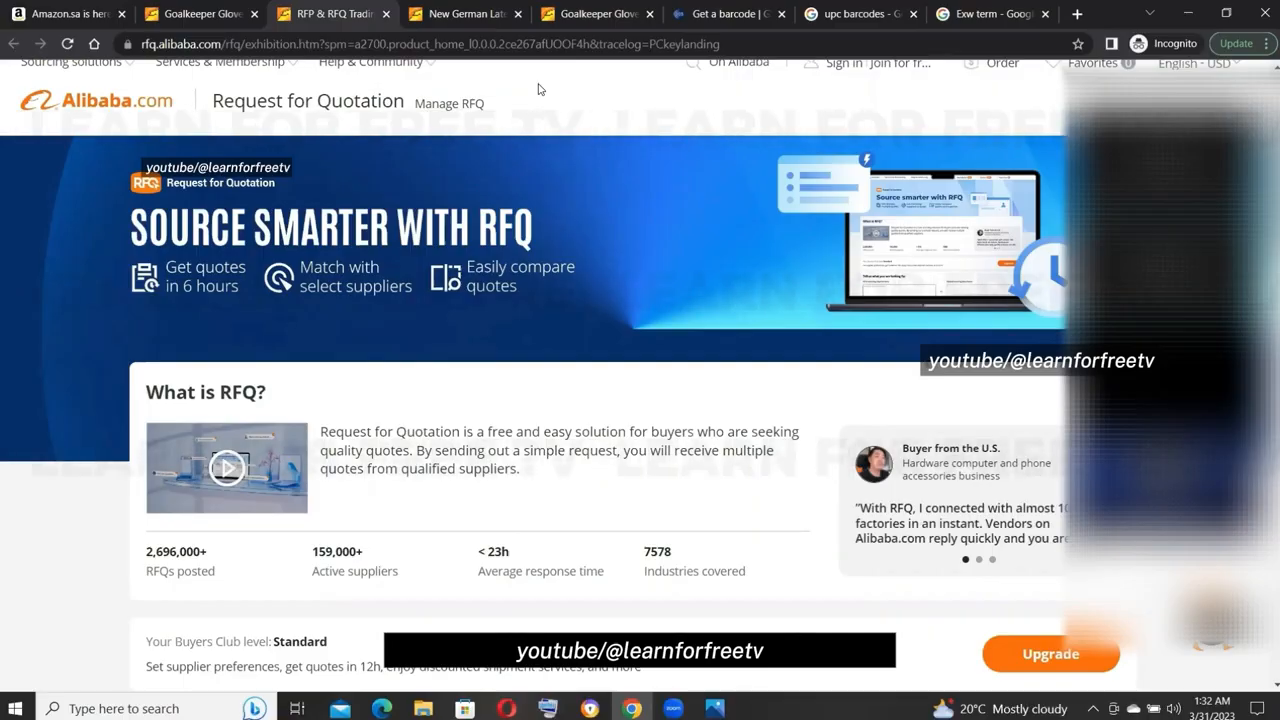
# Search Google in a new tab for "alibaba trade asuurance" and expand the answer to "What is trade assurance in Alibaba?".
pyautogui.click(1075, 14)
pyautogui.write('trad')
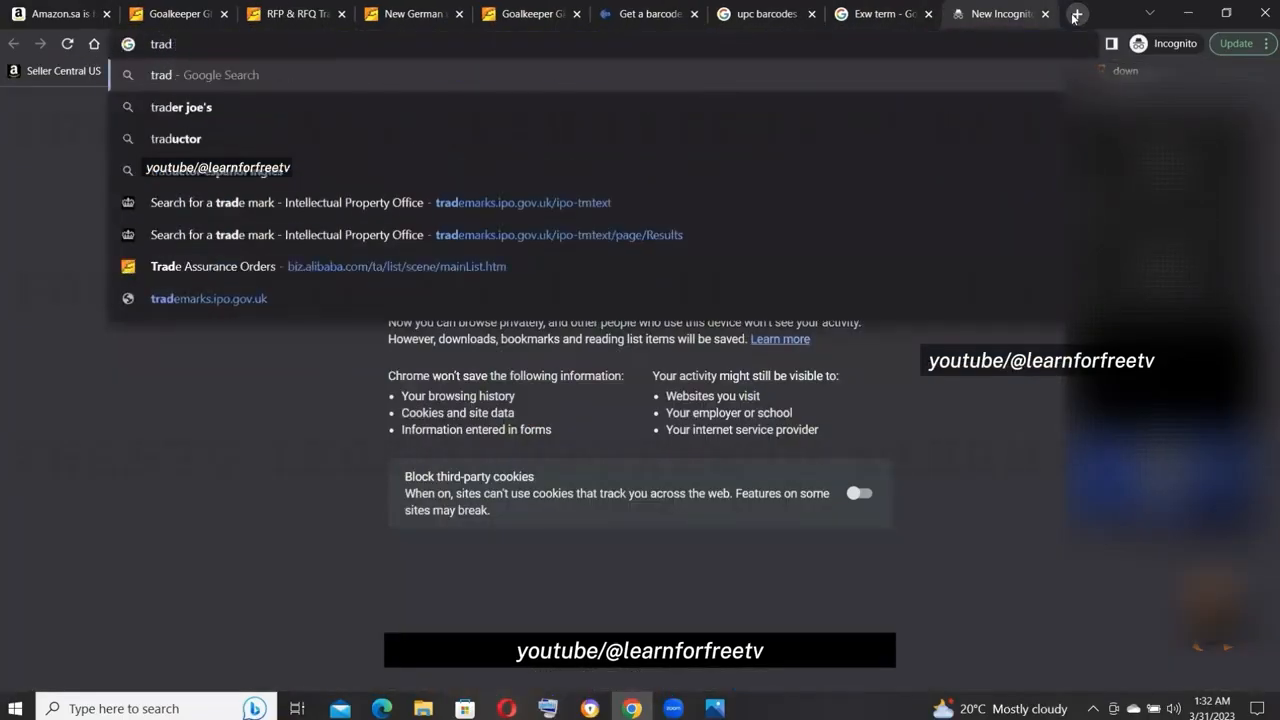
pyautogui.hotkey('ctrl', 'a')
pyautogui.write('alibaba ')
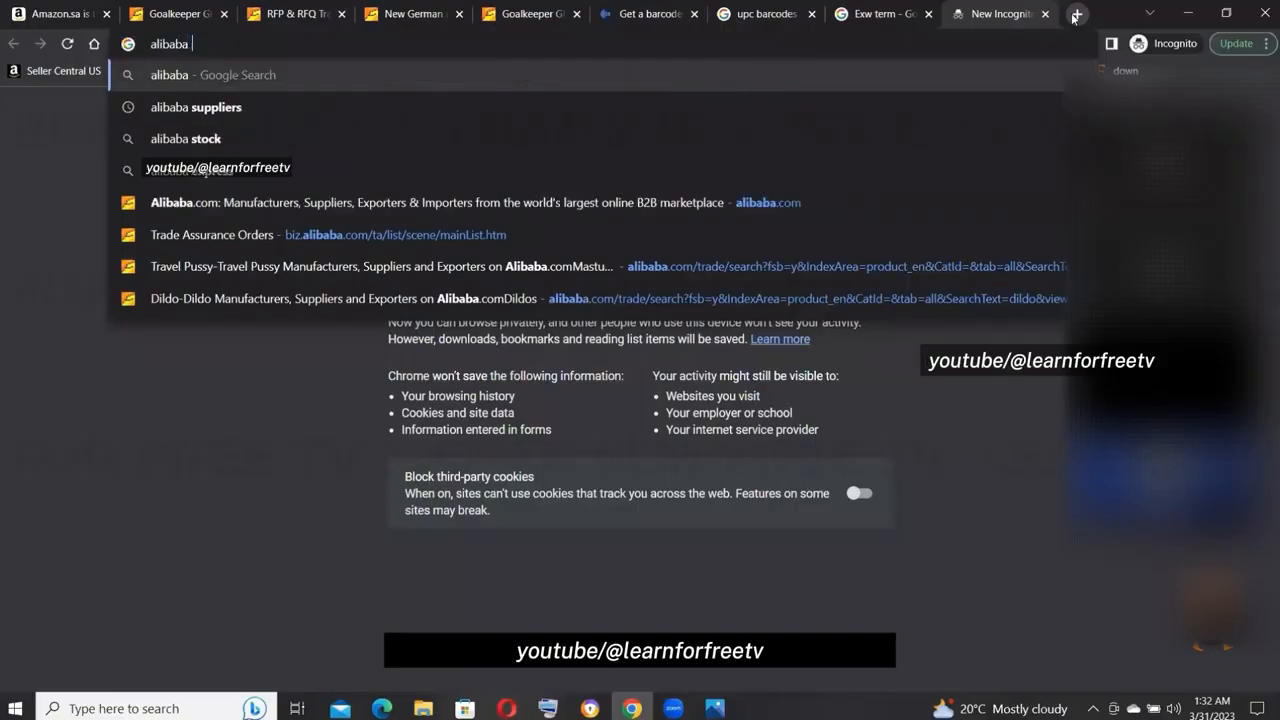
pyautogui.write('trade asuurance')
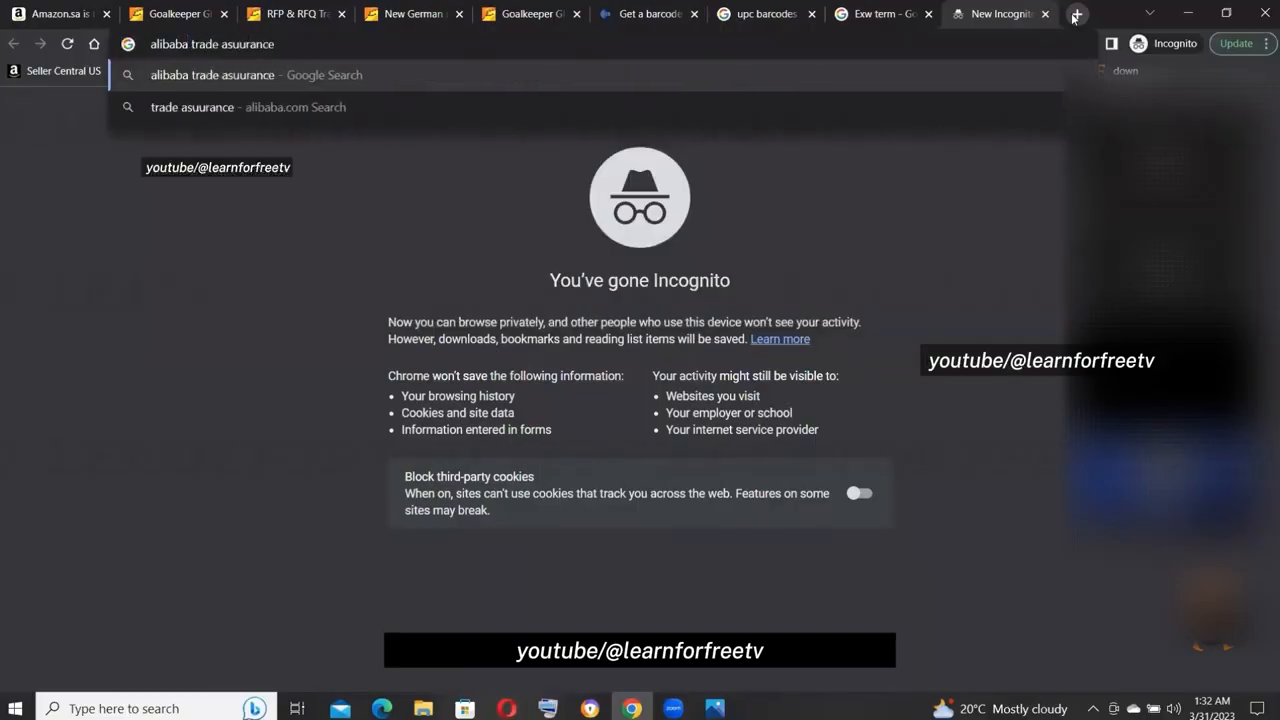
pyautogui.press('Return')
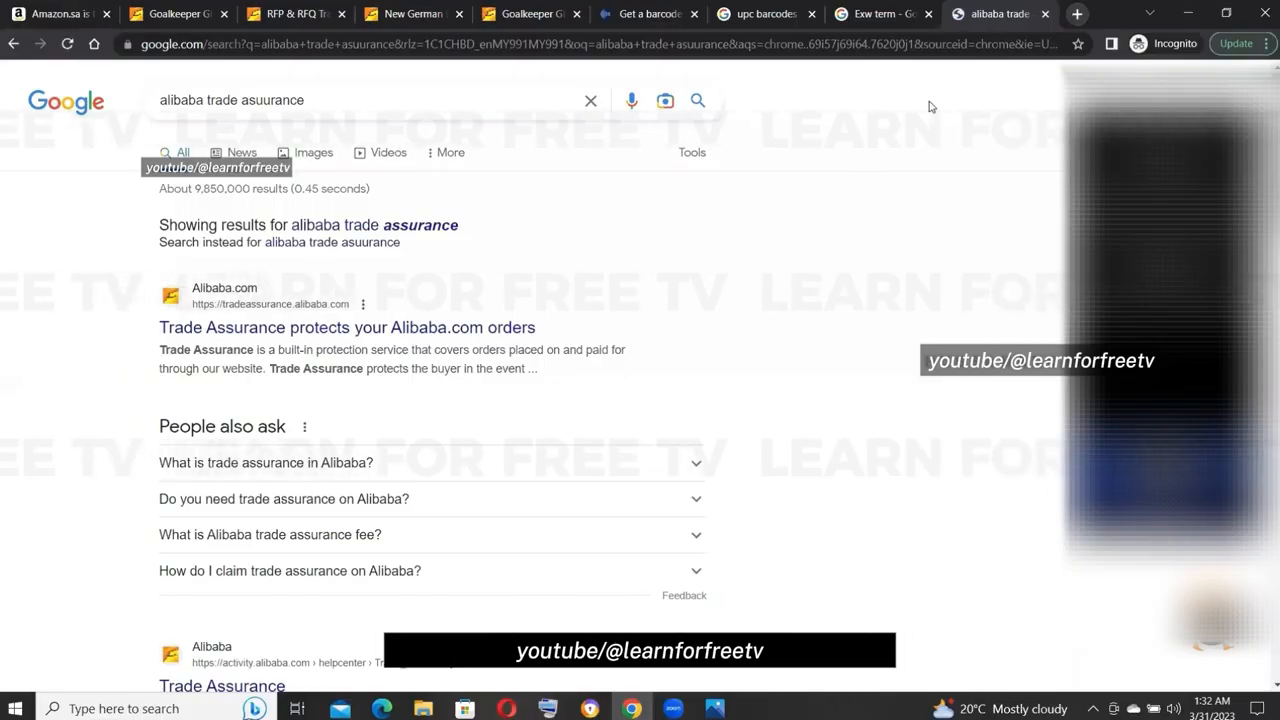
pyautogui.click(646, 462)
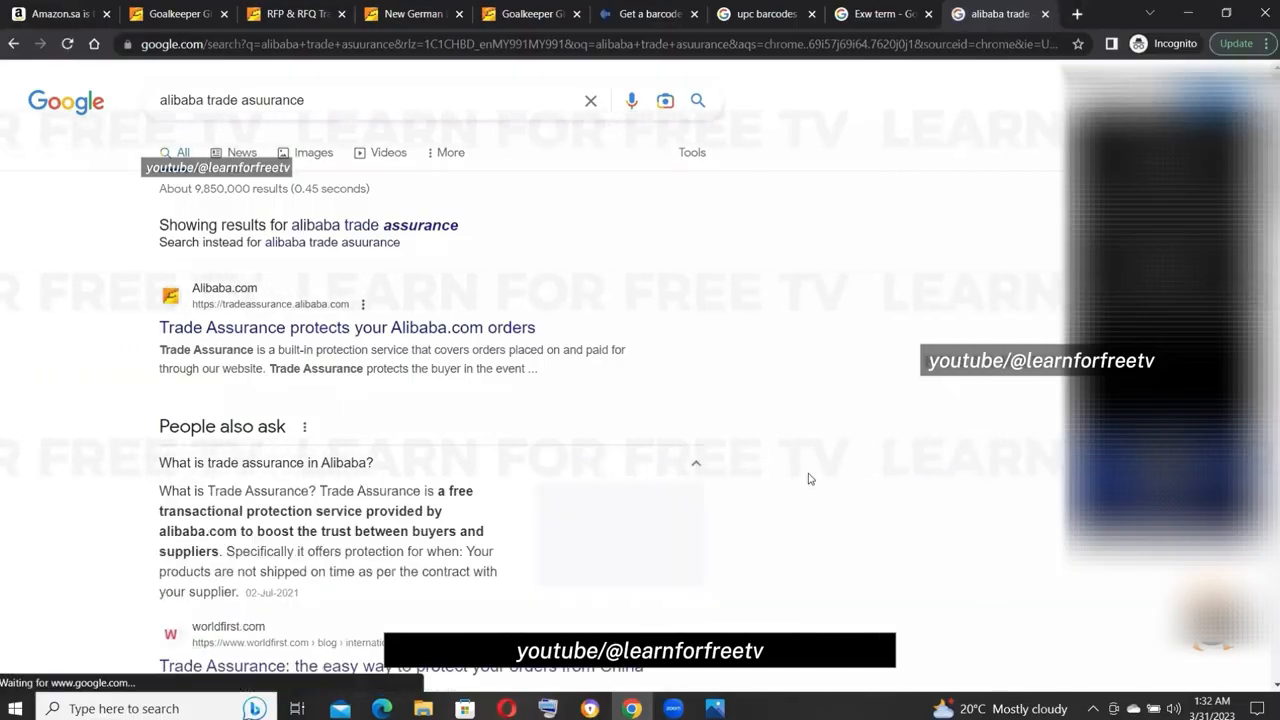
pyautogui.scroll(-1, 810, 479)
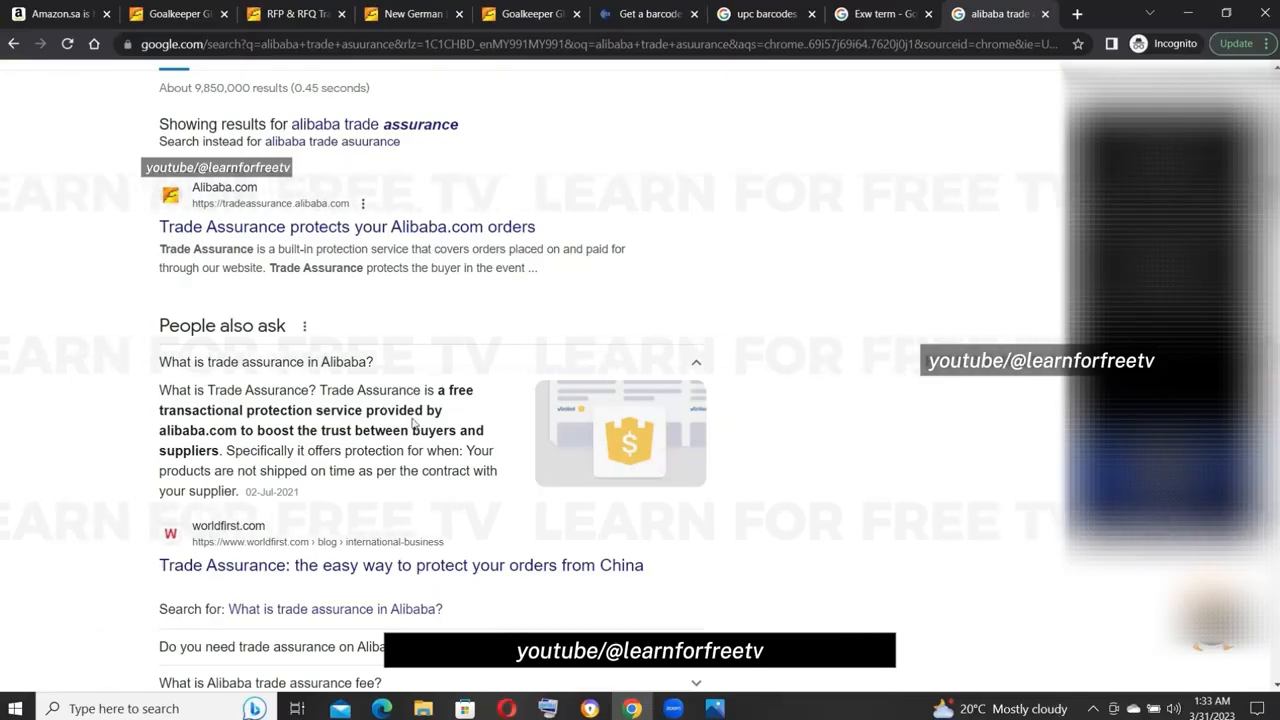
pyautogui.click(530, 14)
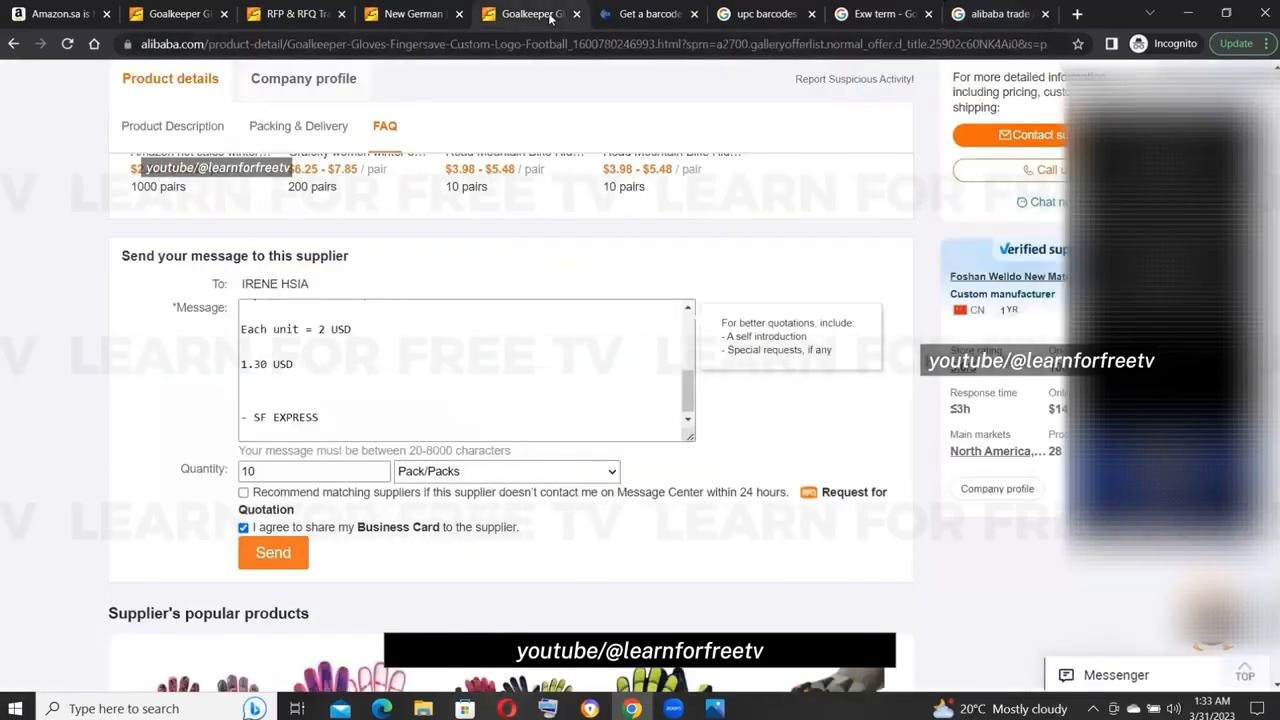
pyautogui.click(410, 14)
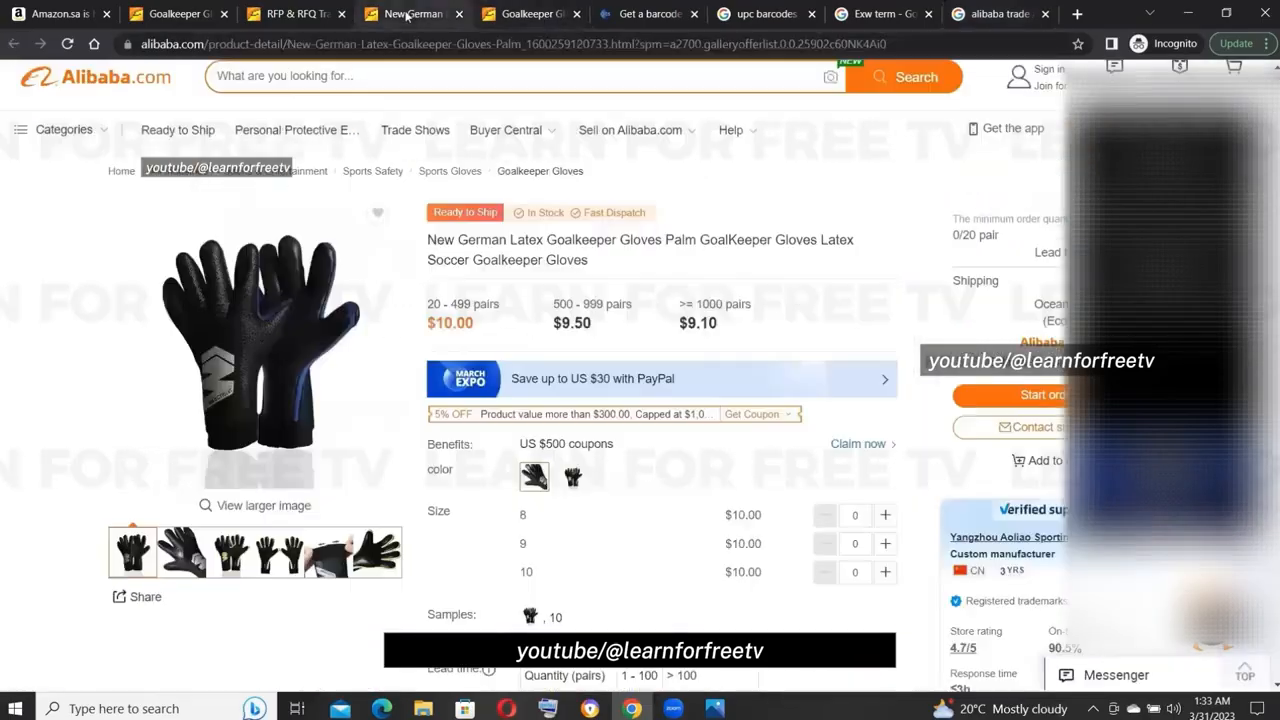
pyautogui.click(318, 12)
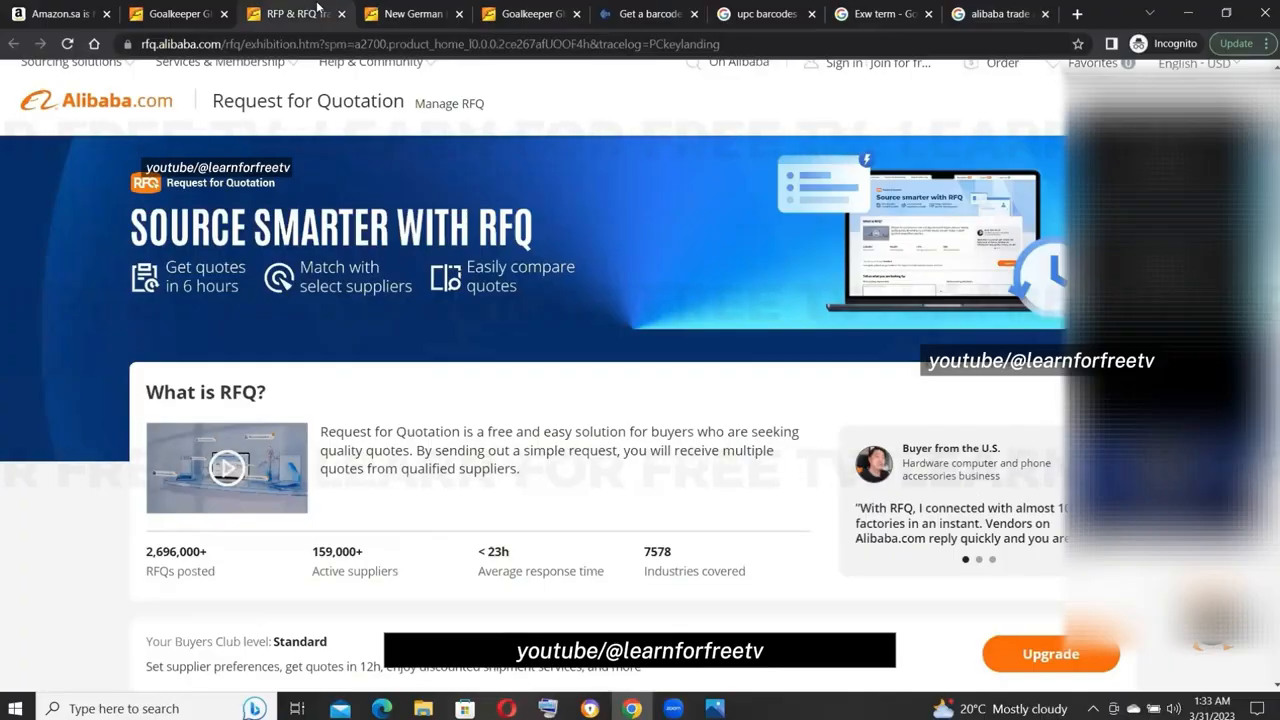
pyautogui.click(995, 8)
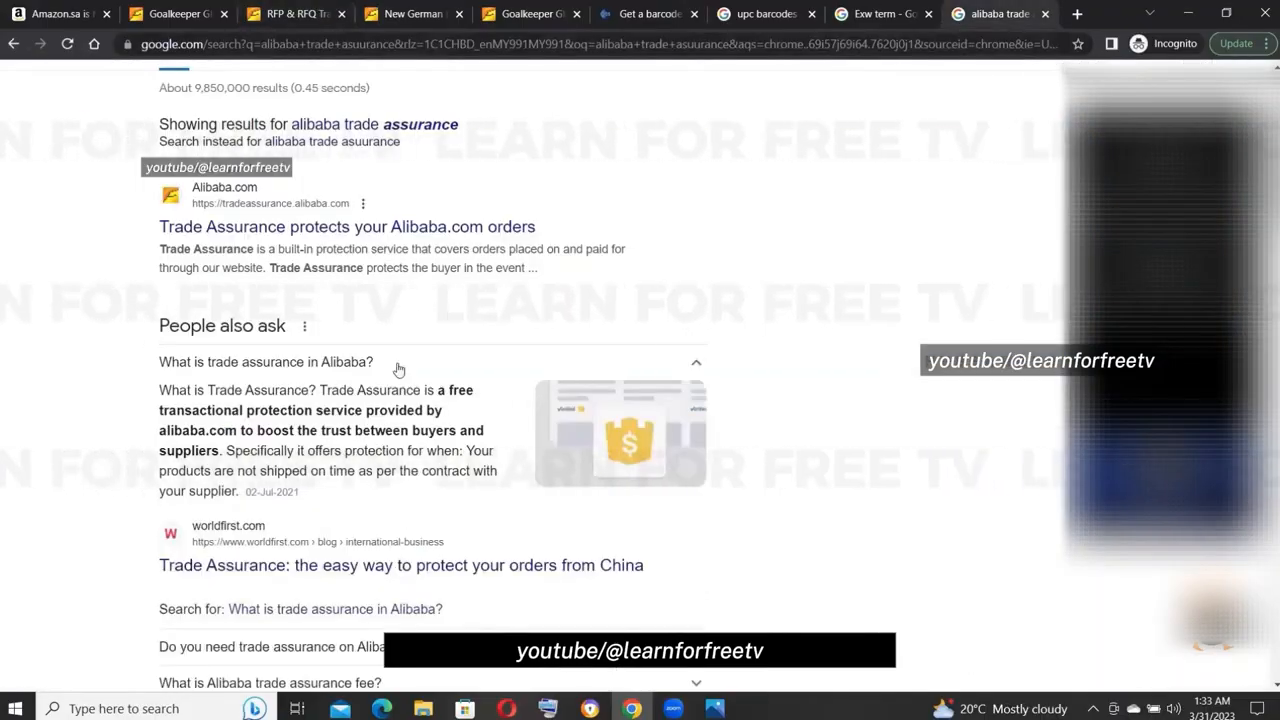
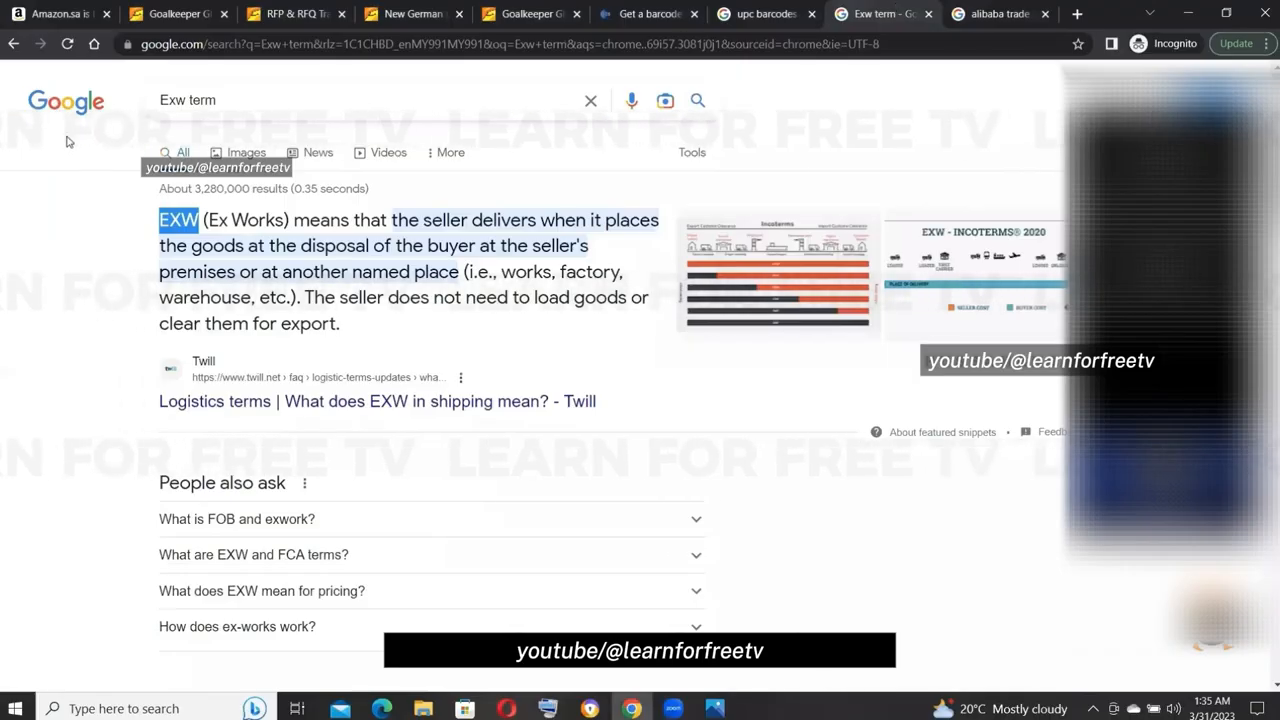
# Search Google for "fob term" and expand the question "What Is FOB Pricing?".
pyautogui.doubleClick(179, 101)
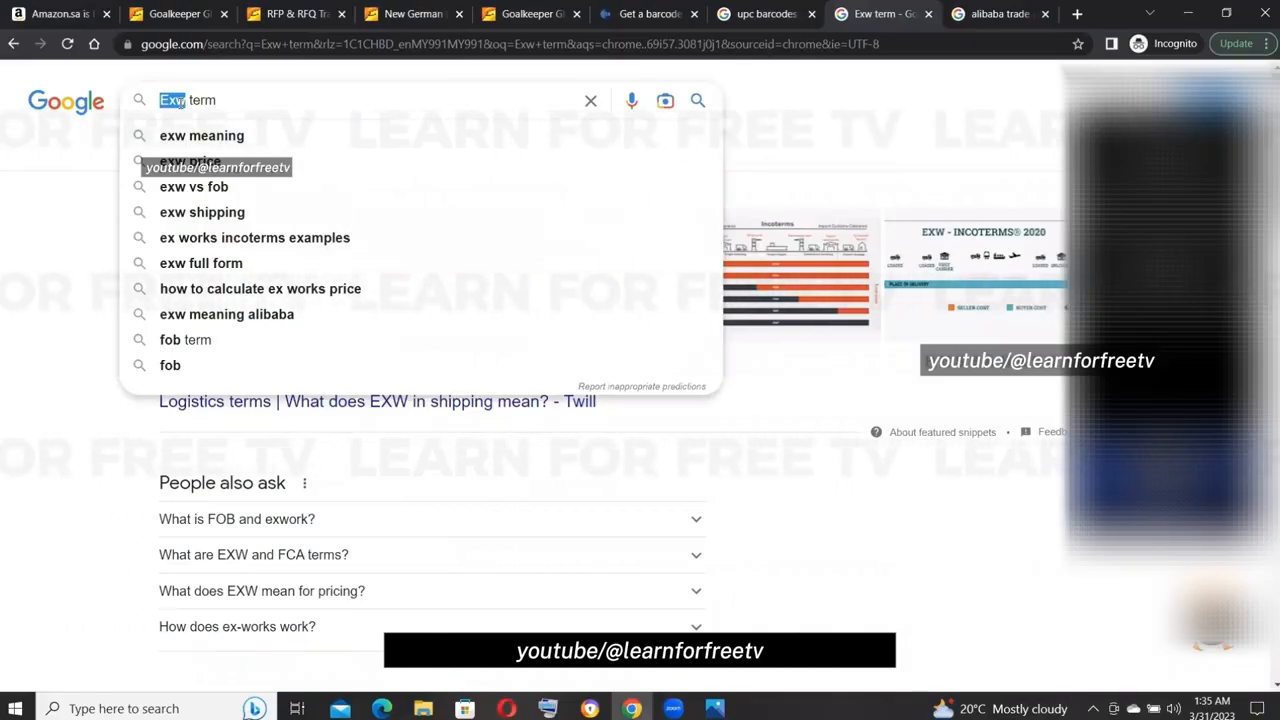
pyautogui.write('fob')
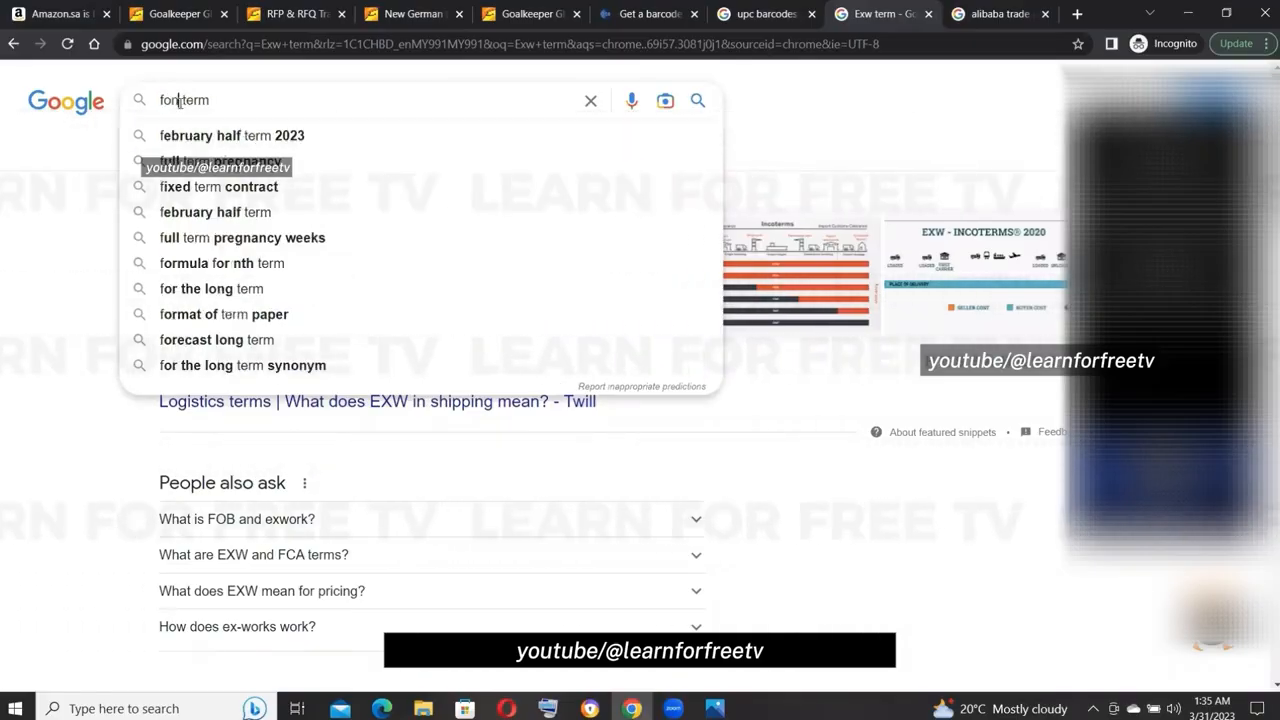
pyautogui.press('Return')
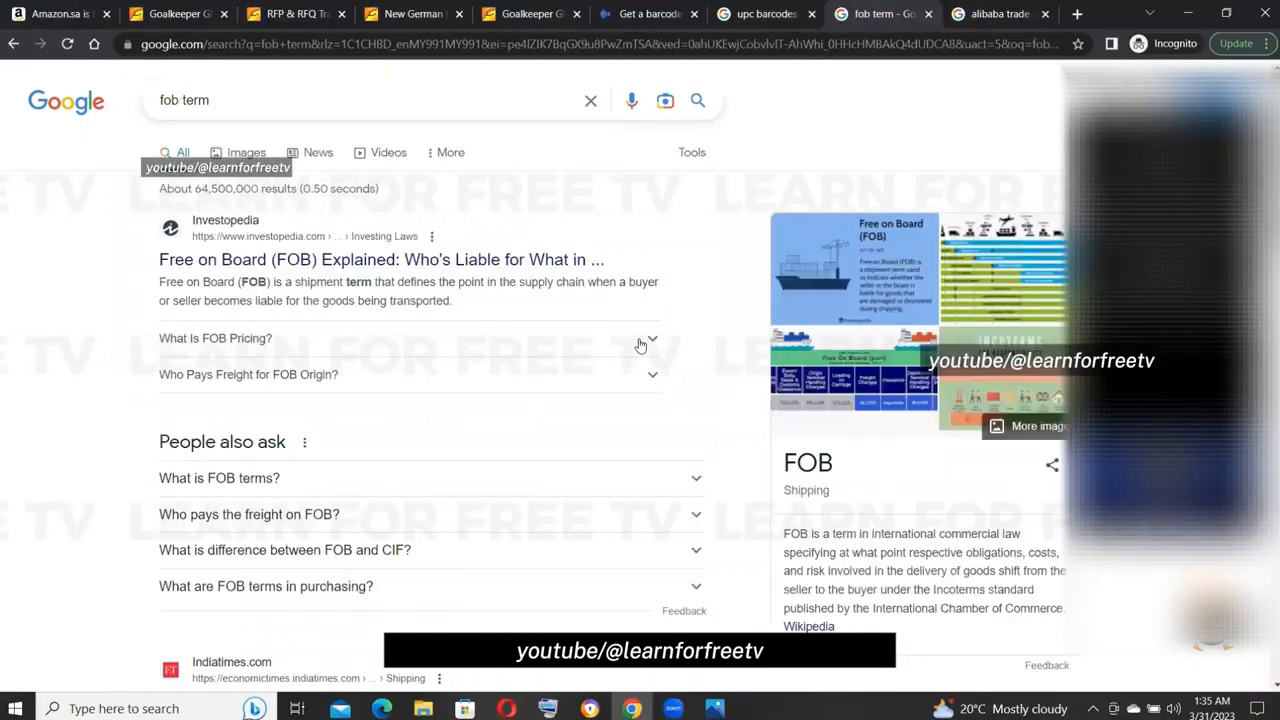
pyautogui.click(646, 340)
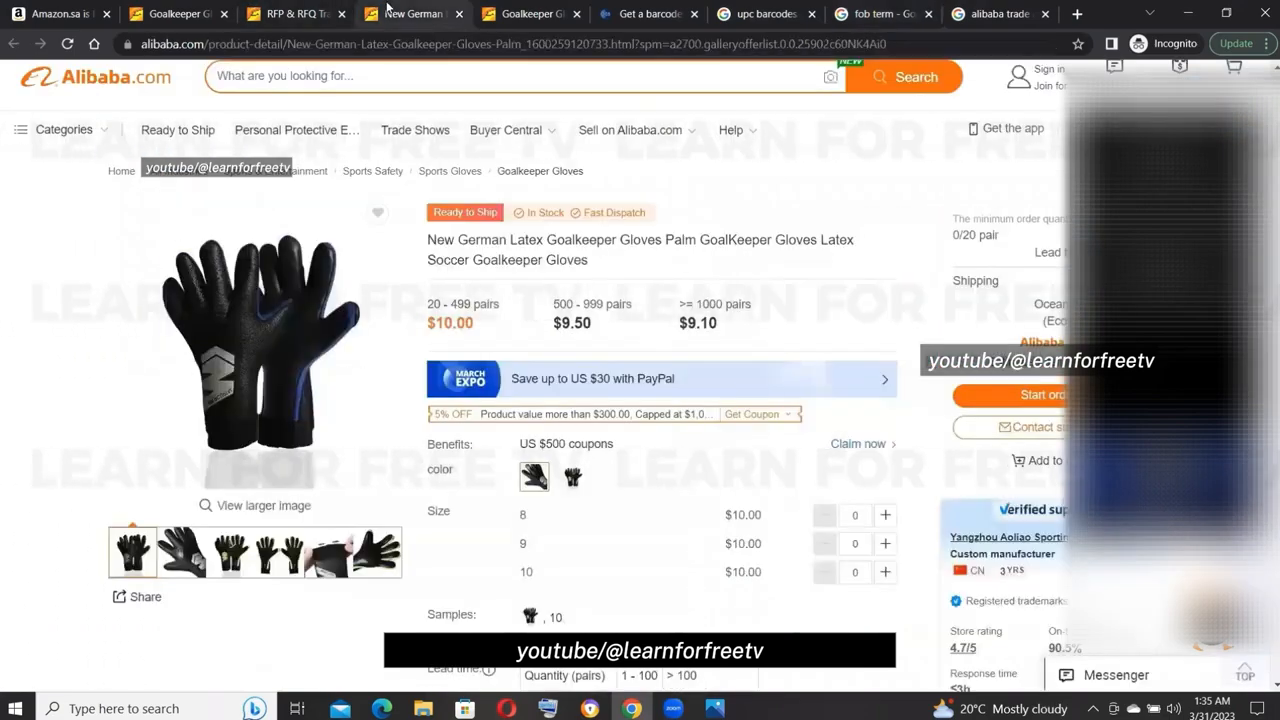
# In the supplier message for the Fingersave goalkeeper gloves, add the line "and also FOB price" below the EXW price question.
pyautogui.click(410, 13)
pyautogui.click(545, 9)
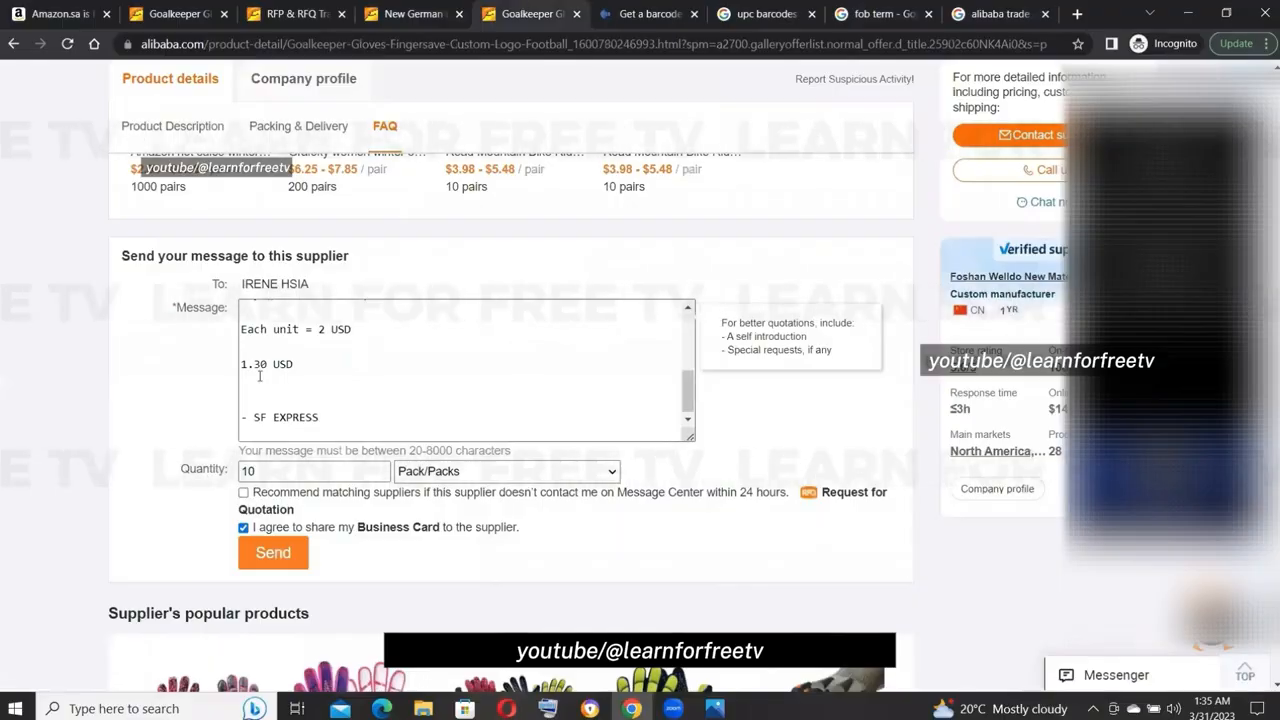
pyautogui.click(401, 340)
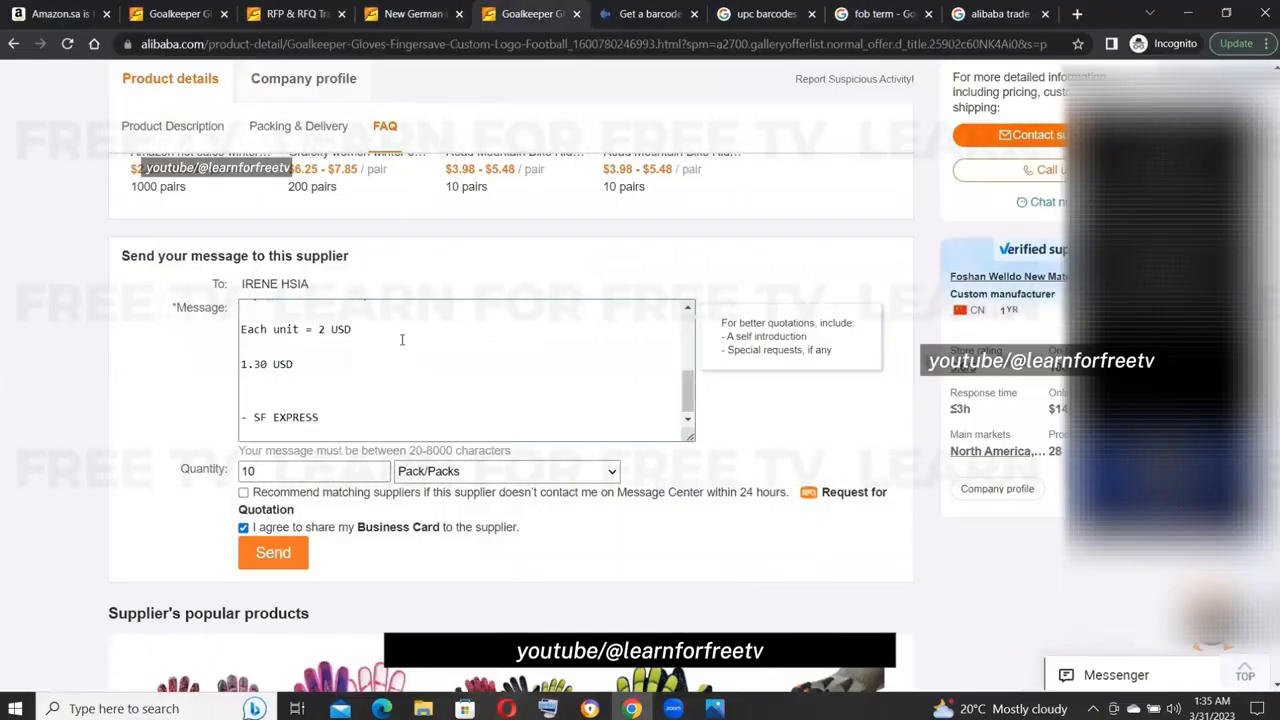
pyautogui.press('Up')
pyautogui.press('Up')
pyautogui.press('Up')
pyautogui.press('Up')
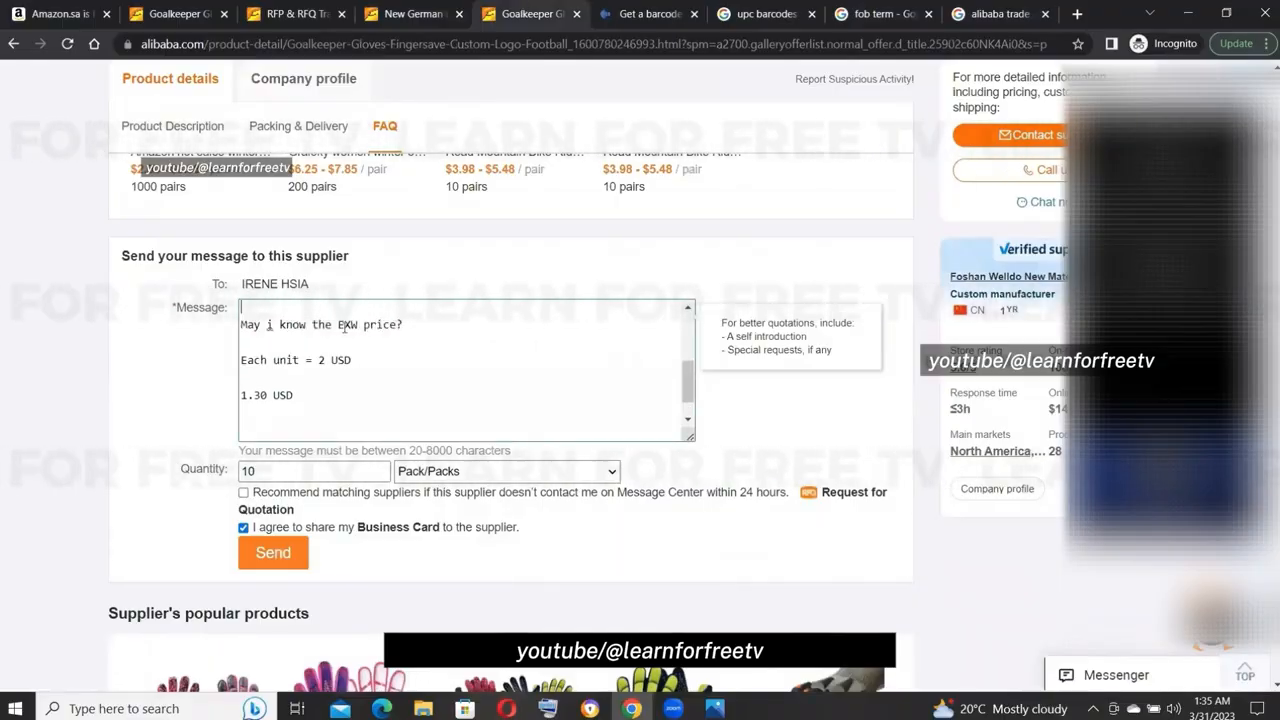
pyautogui.click(414, 325)
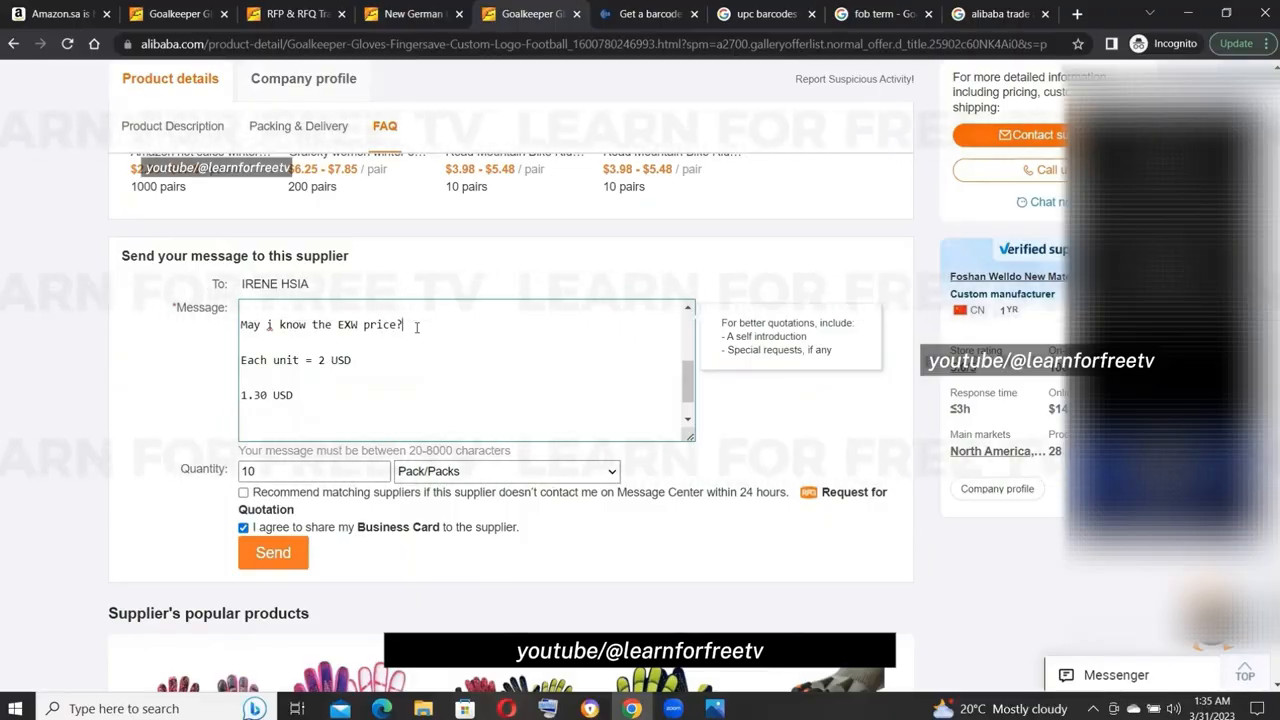
pyautogui.press('Return')
pyautogui.write('and als')
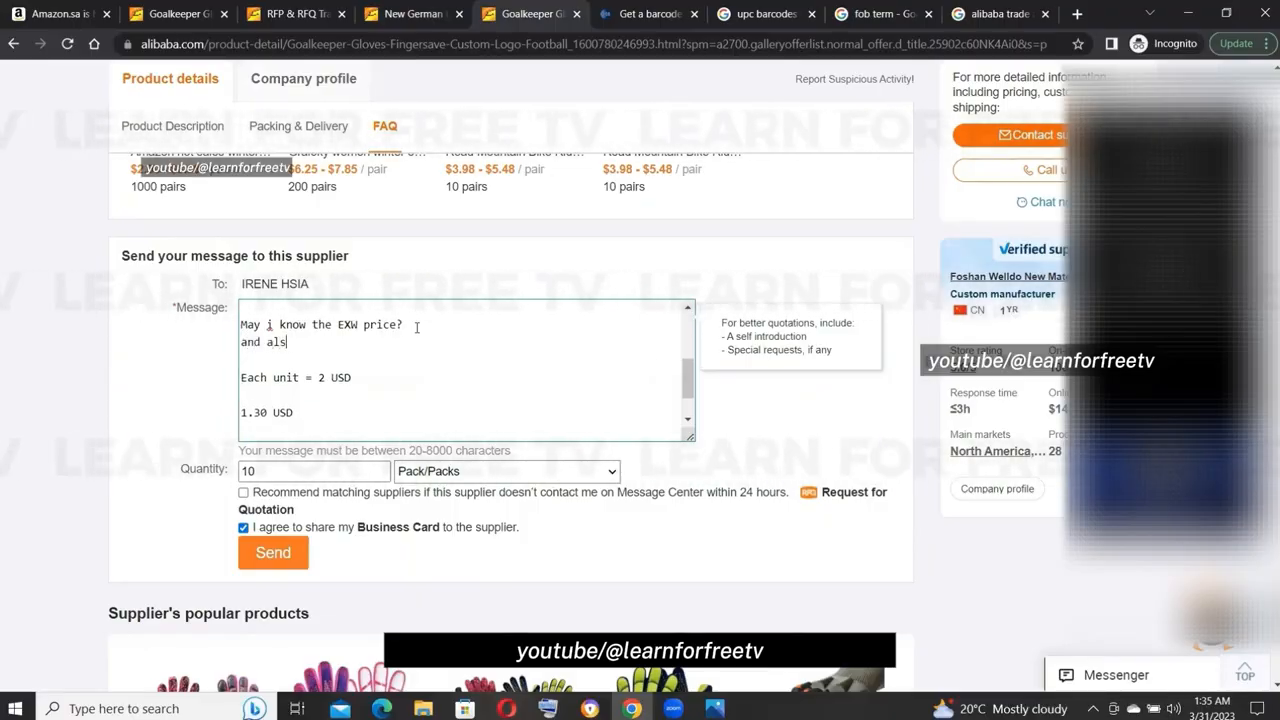
pyautogui.write('o FOB pric')
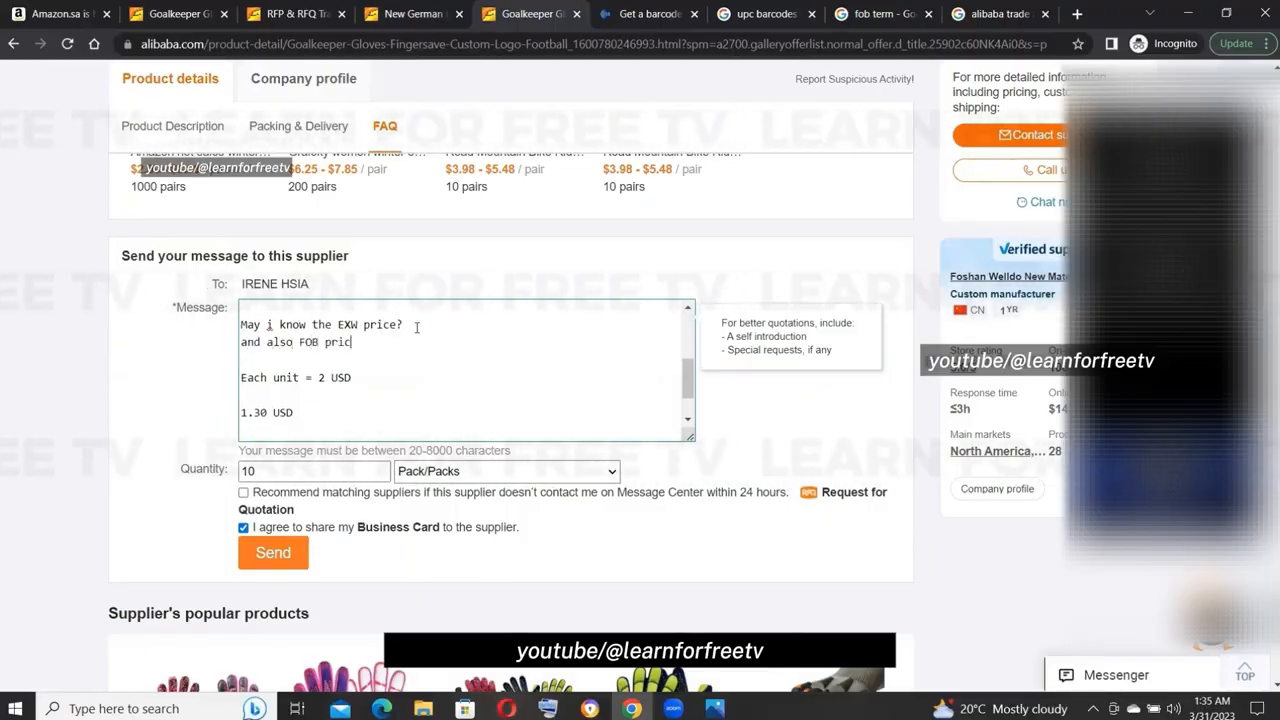
pyautogui.write('e')
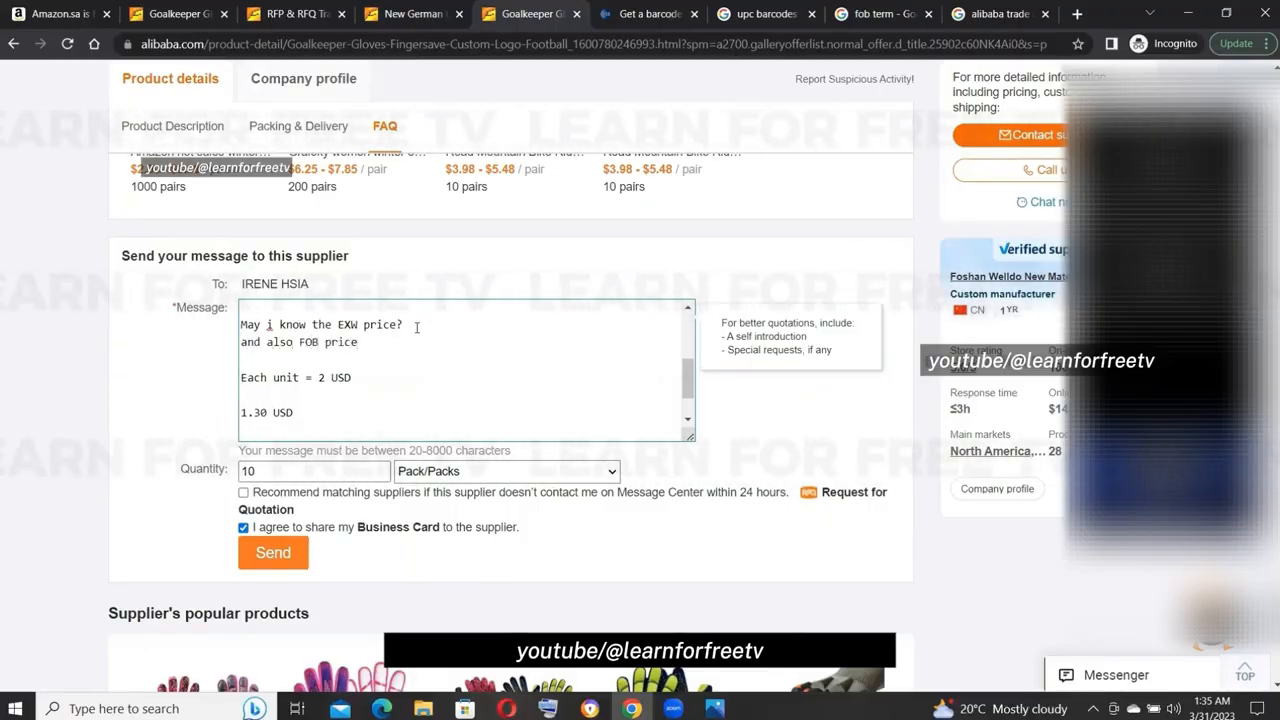
# Insert "exw" after "Each unit" in the message's 2 USD price line.
pyautogui.click(394, 388)
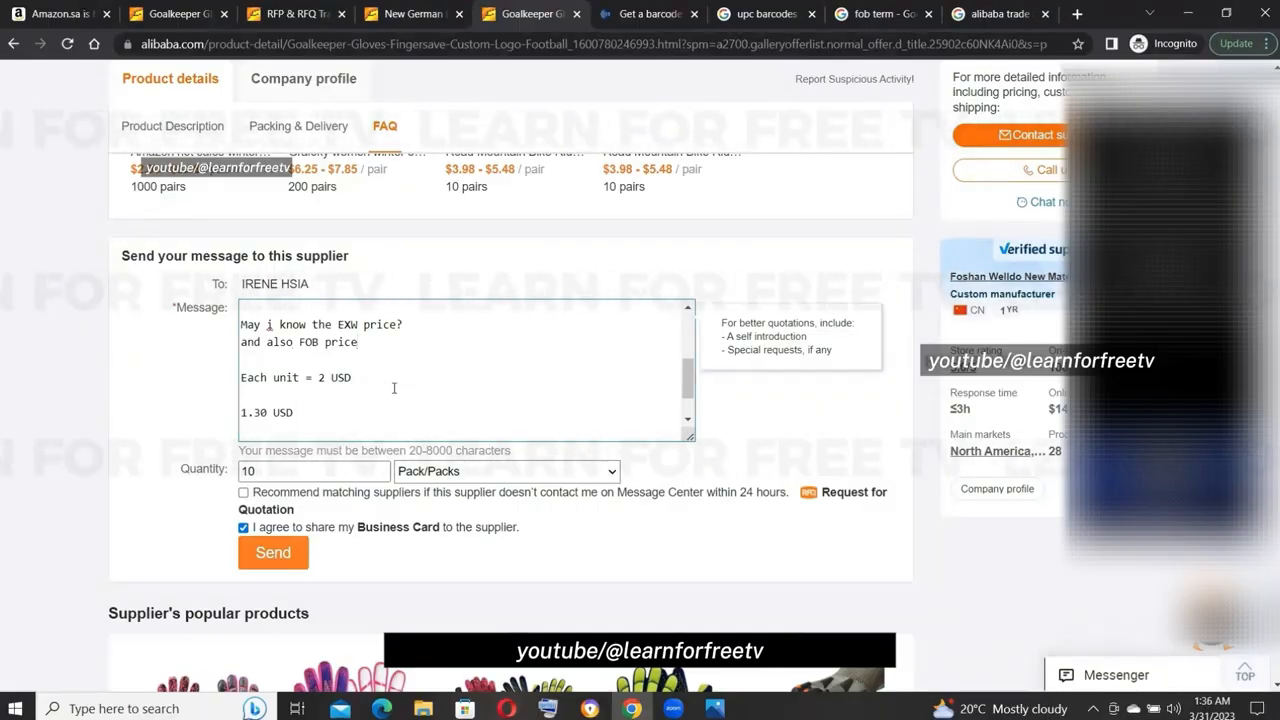
pyautogui.click(303, 378)
pyautogui.write('exw')
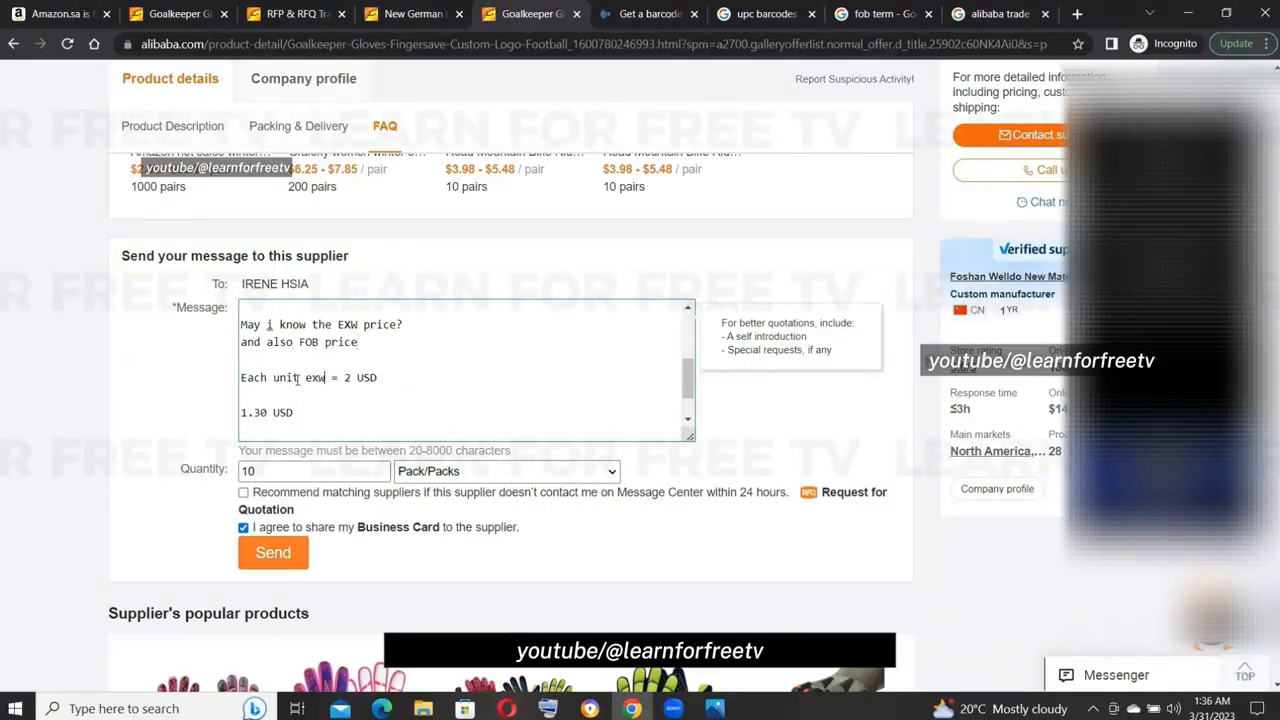
# In the supplier message, add the line "fob = 2.10" directly below the "Each unit exw = 2 USD" line.
pyautogui.click(386, 378)
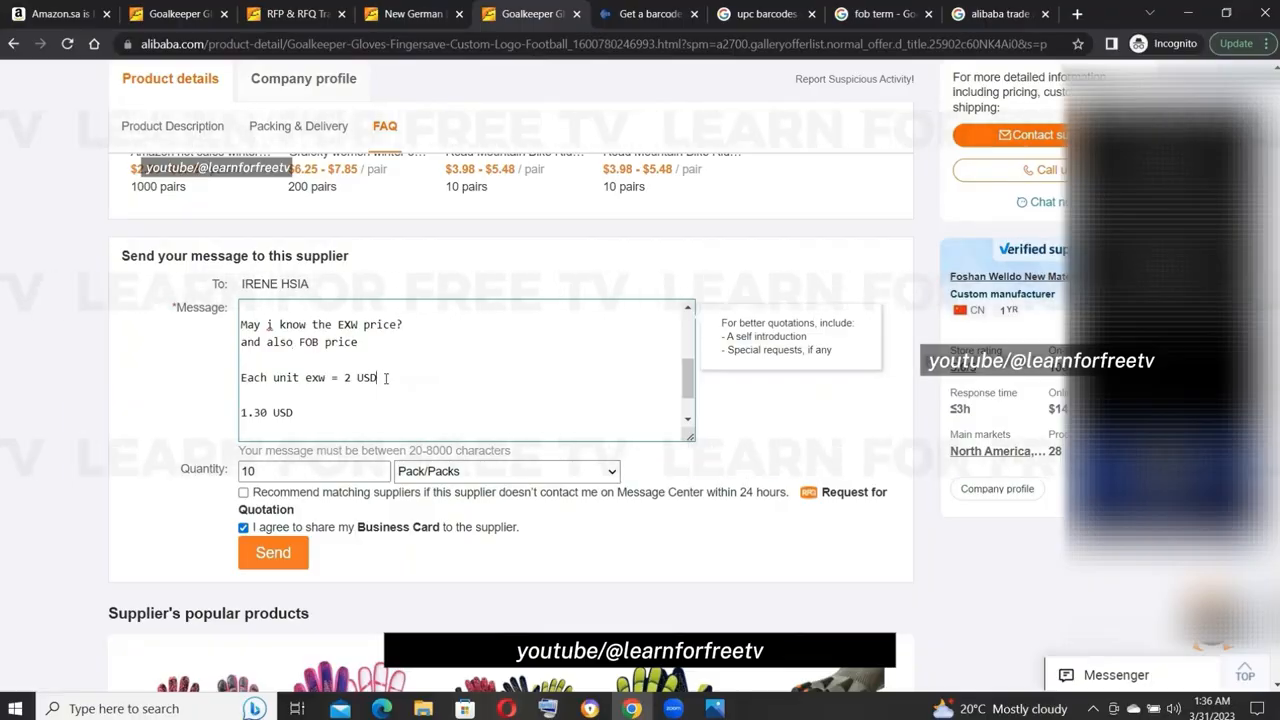
pyautogui.press('Return')
pyautogui.write('fo')
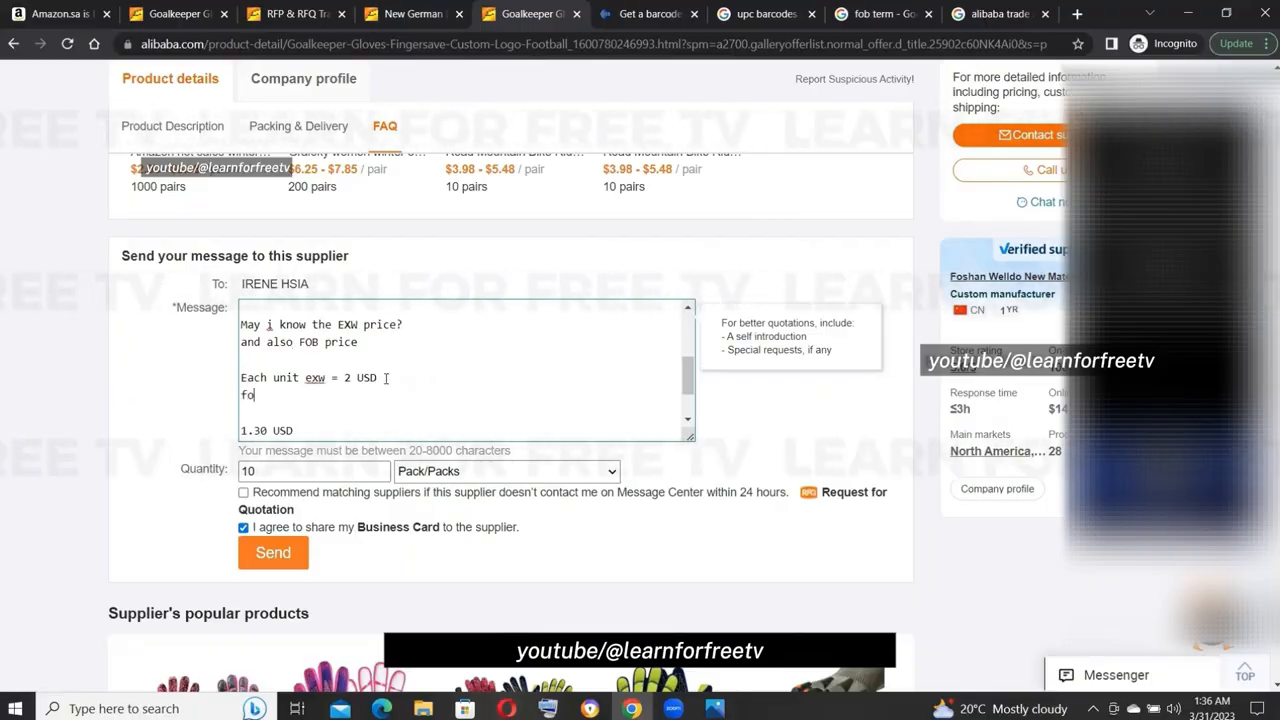
pyautogui.write('b = 2.')
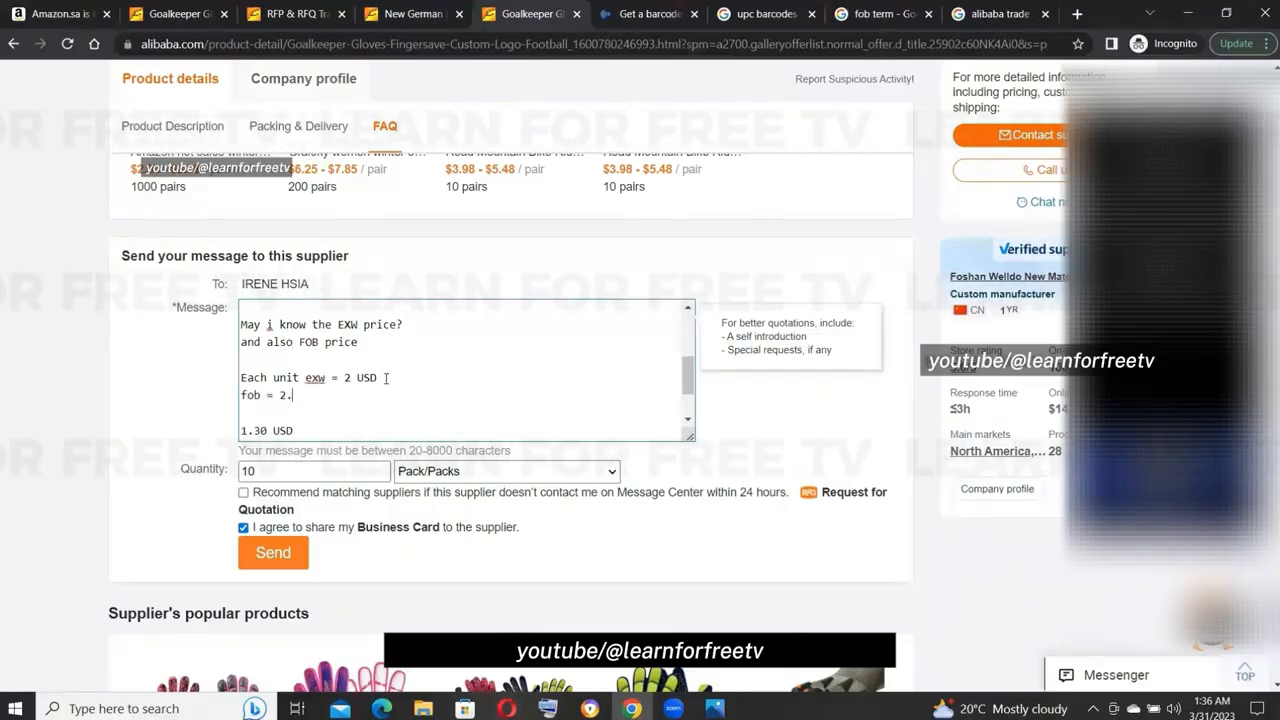
pyautogui.write('10')
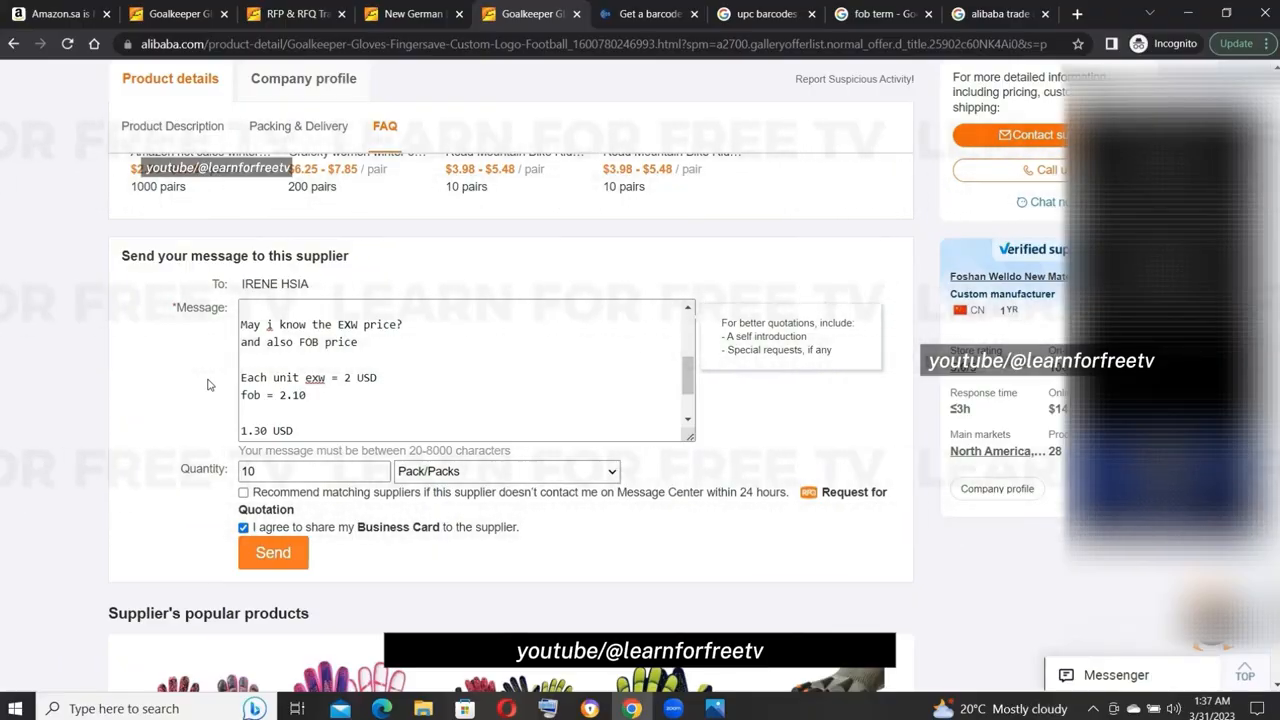
# Leave a blank line below the fob price in the message and add the lines "DDU =" and "DDP".
pyautogui.click(364, 397)
pyautogui.press('Return')
pyautogui.press('Return')
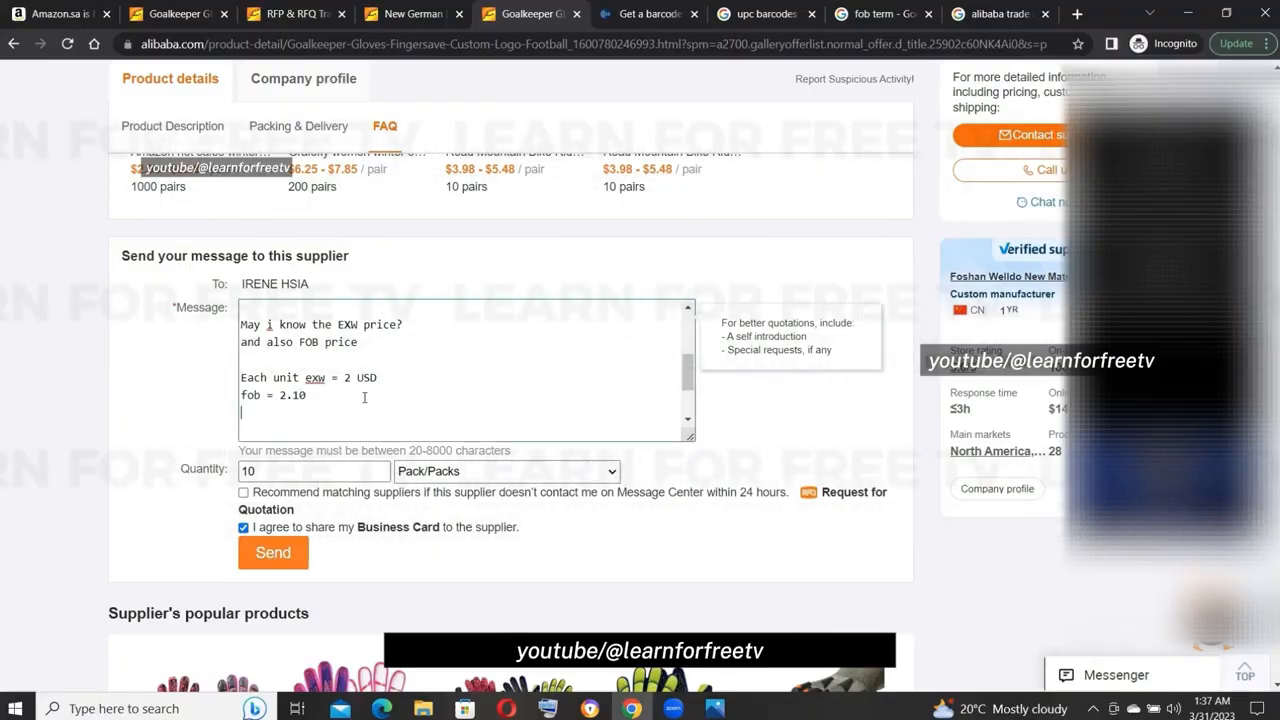
pyautogui.write('DDU')
pyautogui.press('Return')
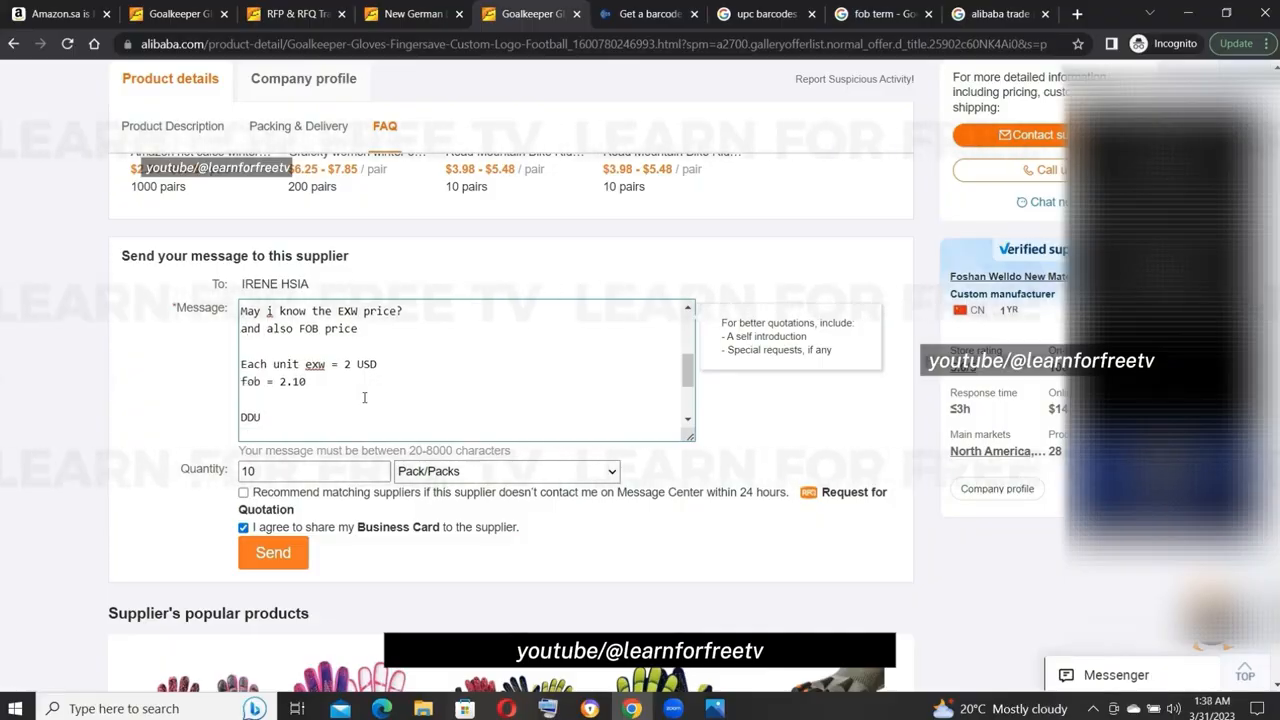
pyautogui.click(360, 412)
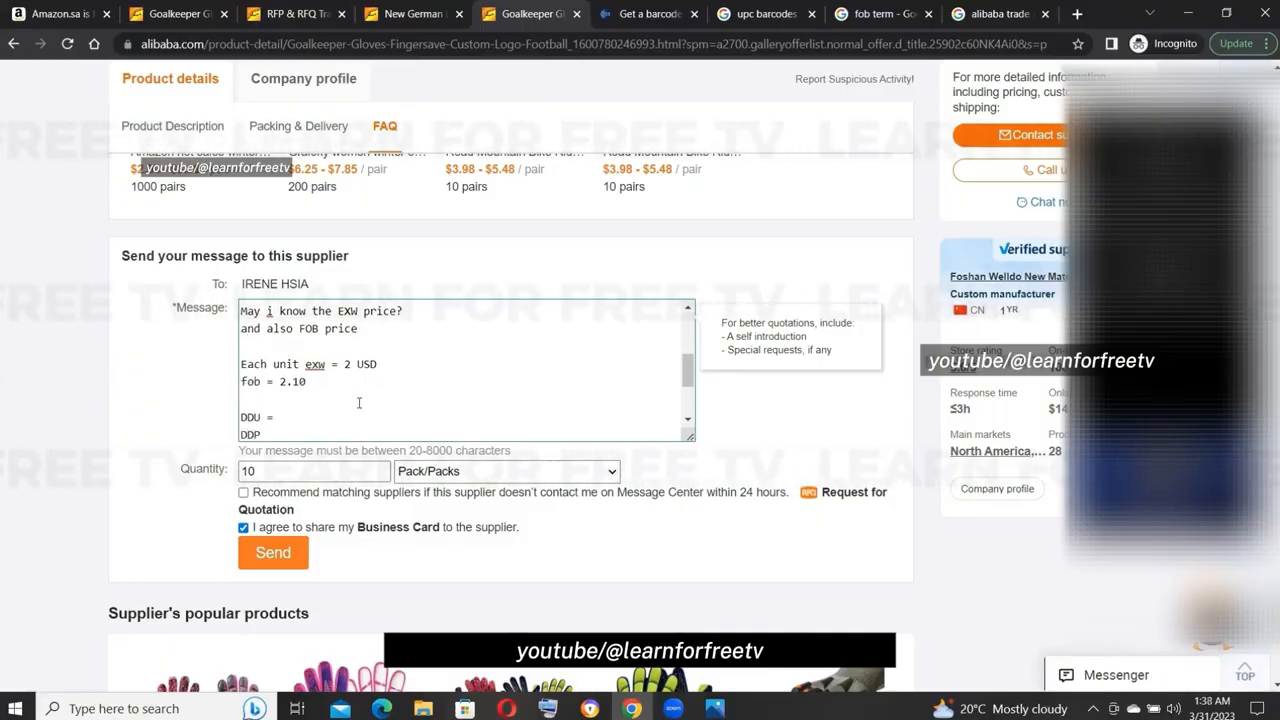
# Search Google for "DDU term" in the existing FOB search tab and expand the question "What does DDU terms mean?".
pyautogui.click(1015, 10)
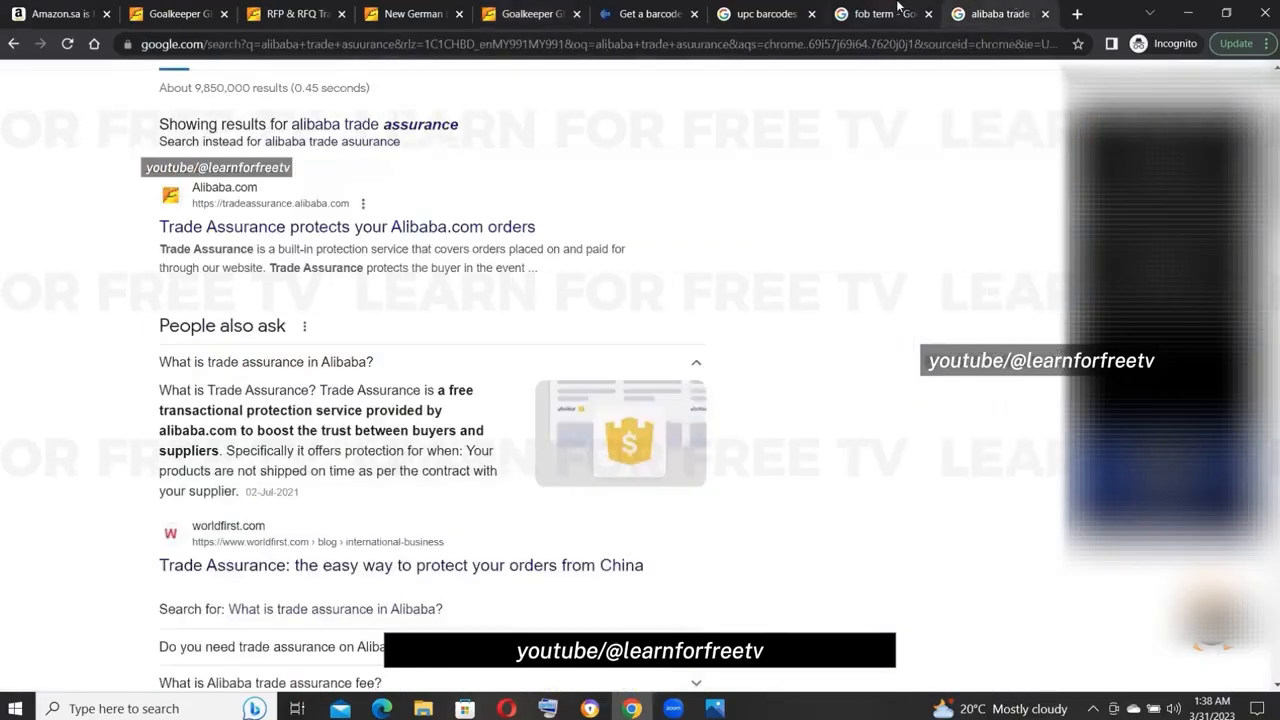
pyautogui.click(900, 10)
pyautogui.doubleClick(168, 108)
pyautogui.write('DDU term')
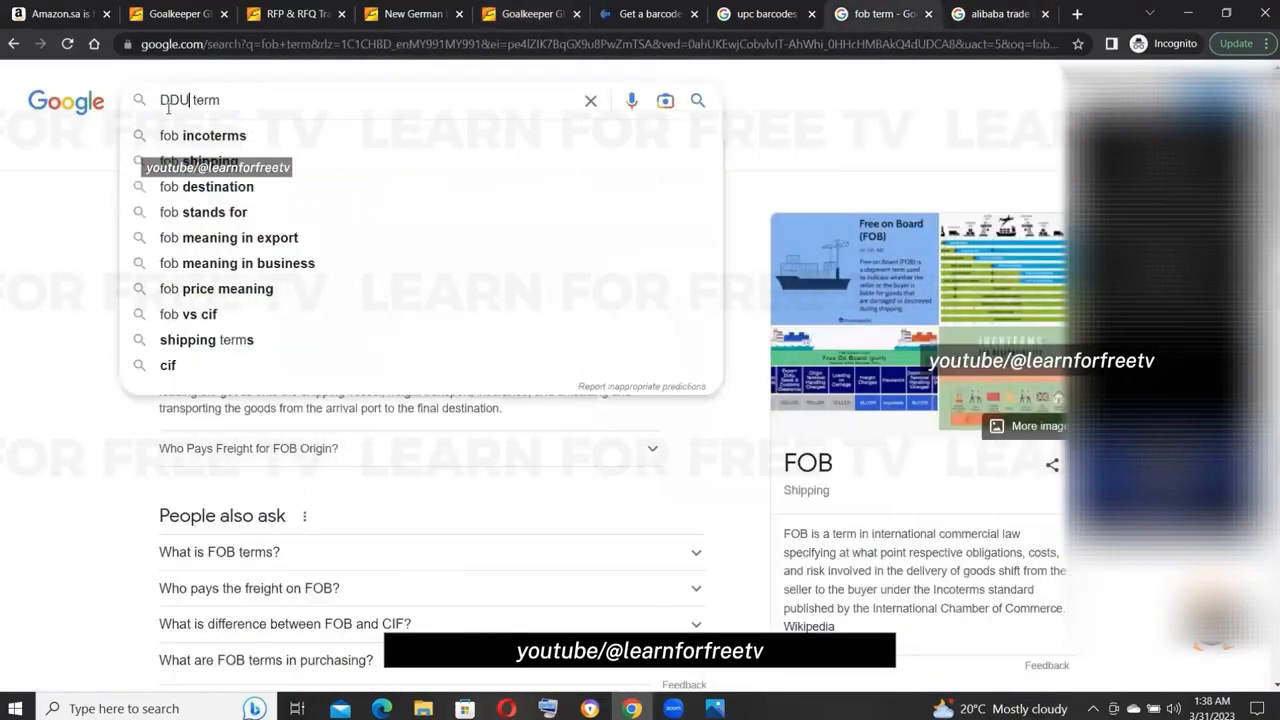
pyautogui.press('Return')
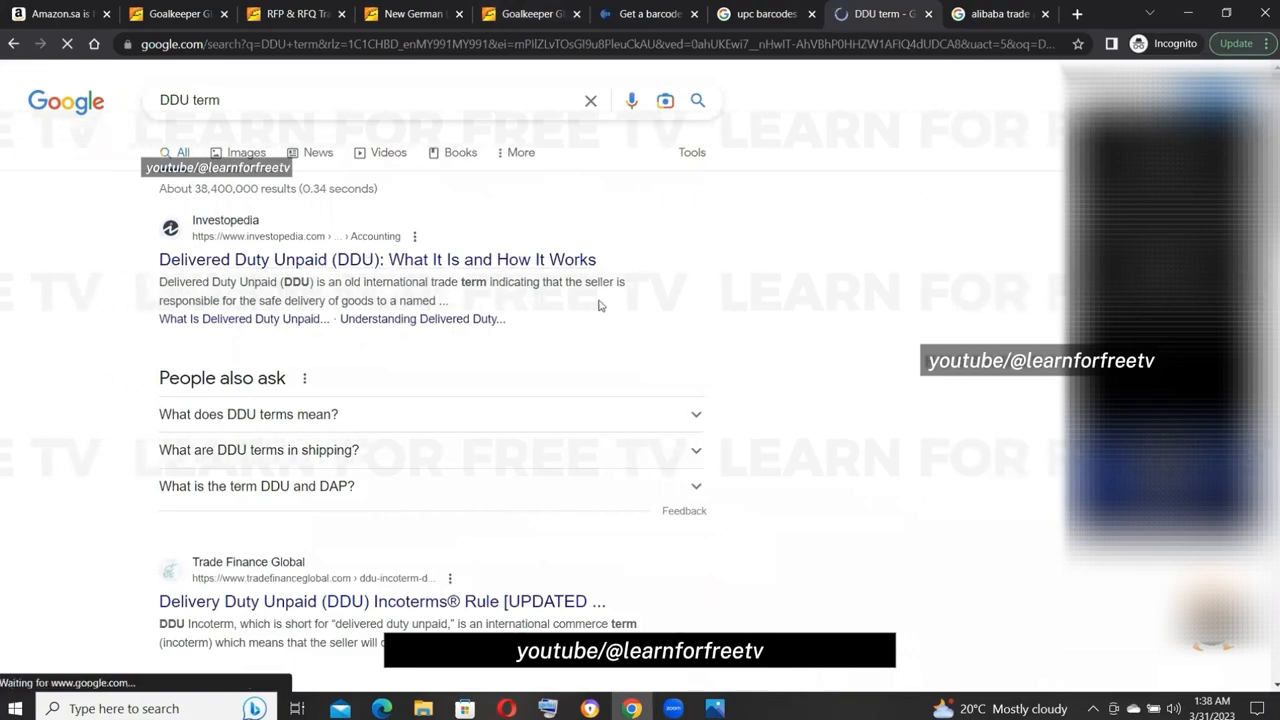
pyautogui.click(695, 416)
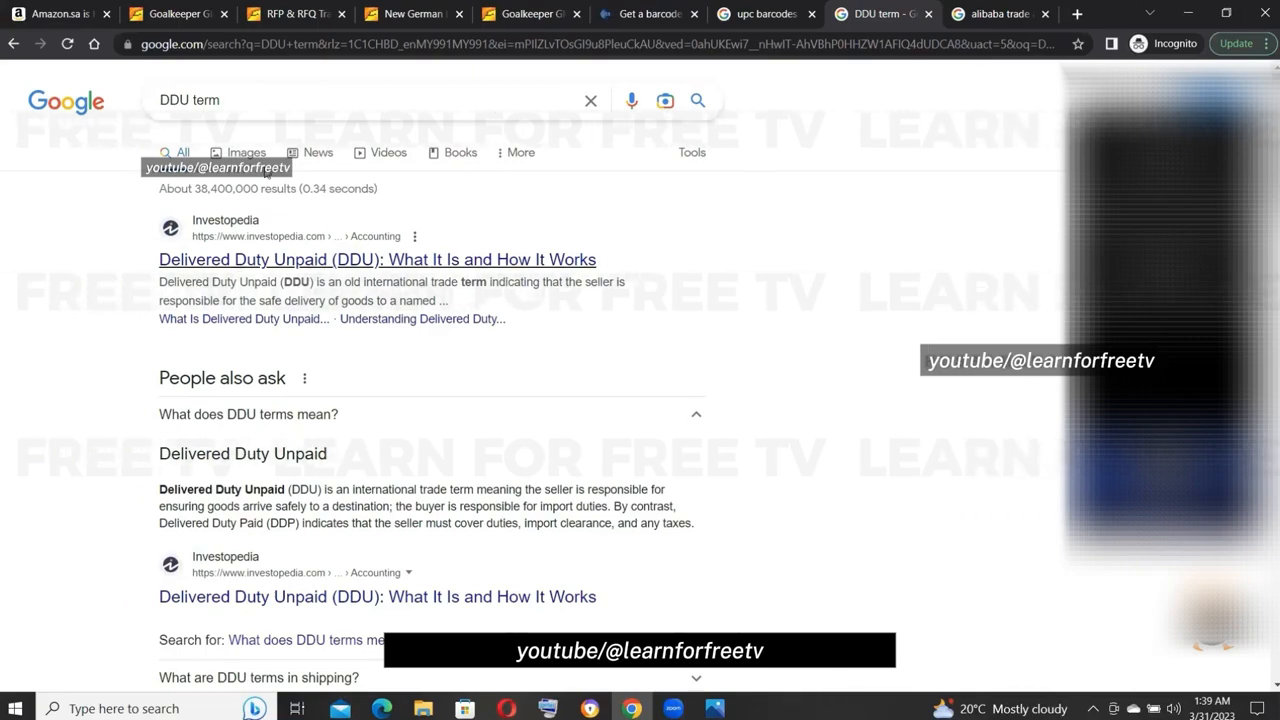
# Change the Google search to "DDP term" and return to the goalkeeper glove product page with the supplier message.
pyautogui.click(191, 101)
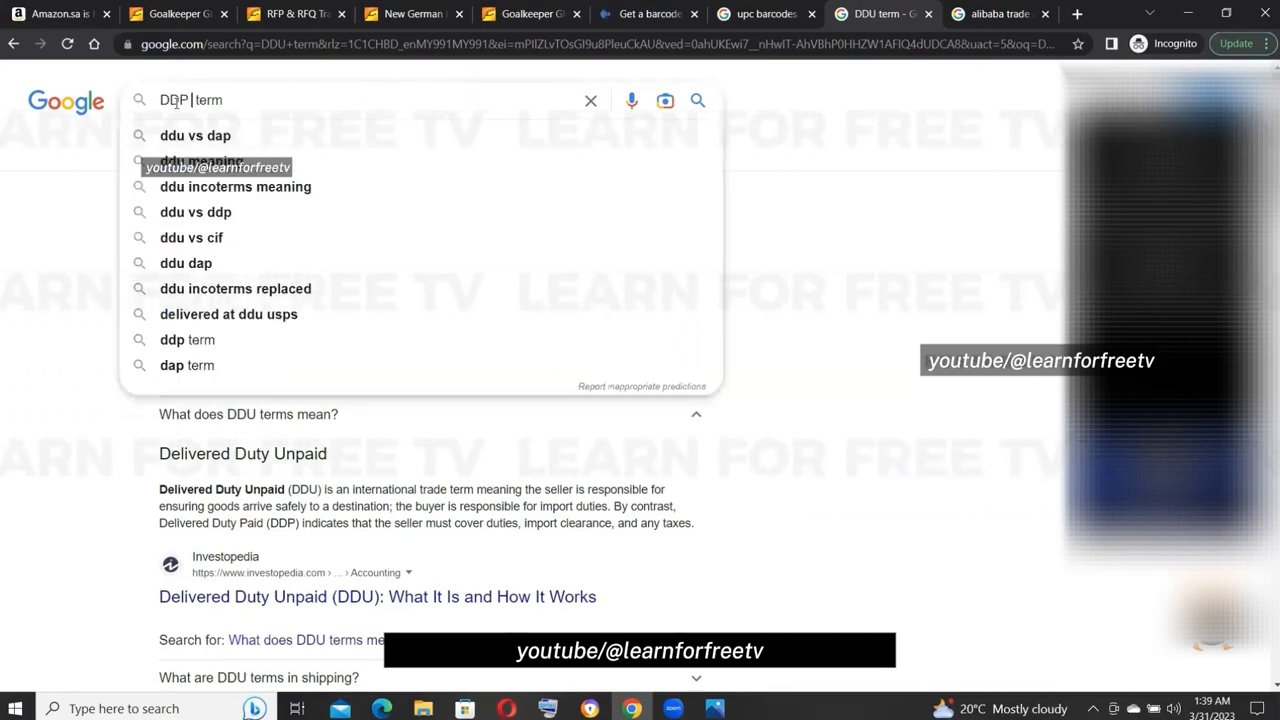
pyautogui.press('Return')
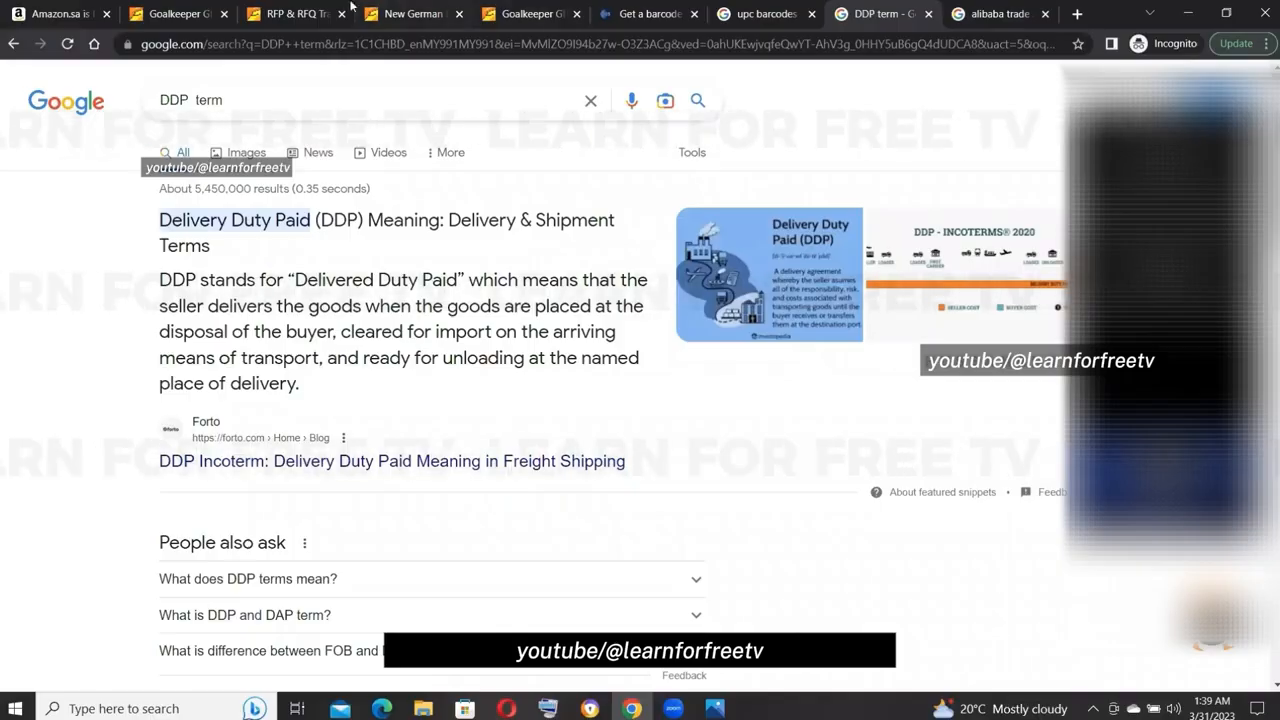
pyautogui.click(305, 12)
pyautogui.click(180, 12)
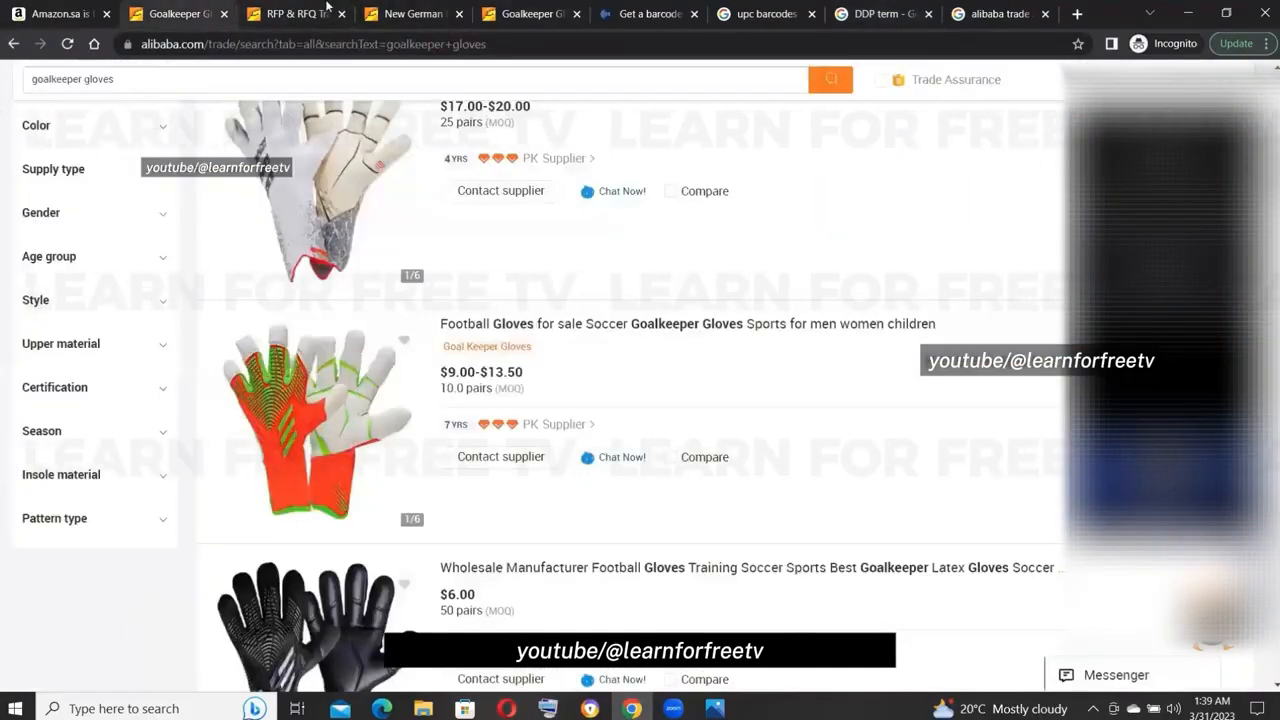
pyautogui.click(410, 13)
pyautogui.click(540, 13)
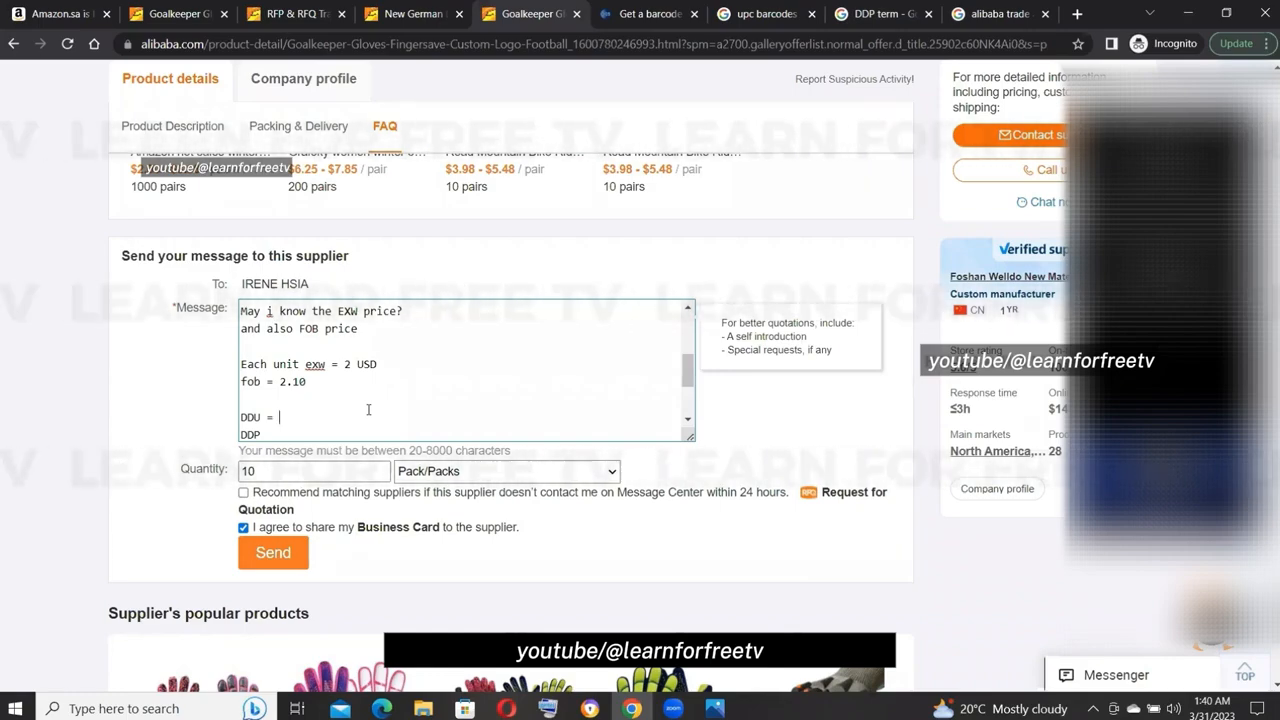
# Below the DDP line in the supplier message, add the lines "10 CARTONS" and "CARTONS = 50 X 45 X 50 CM".
pyautogui.scroll(-1, 368, 409)
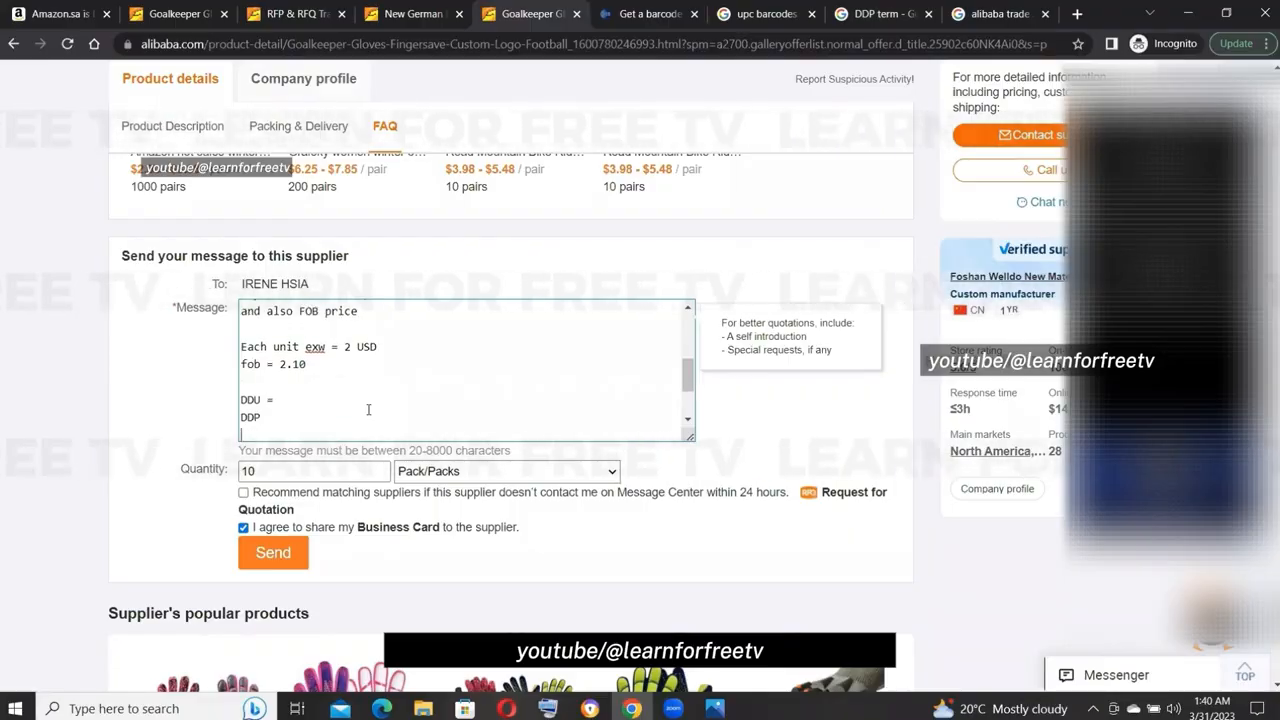
pyautogui.scroll(-1, 368, 409)
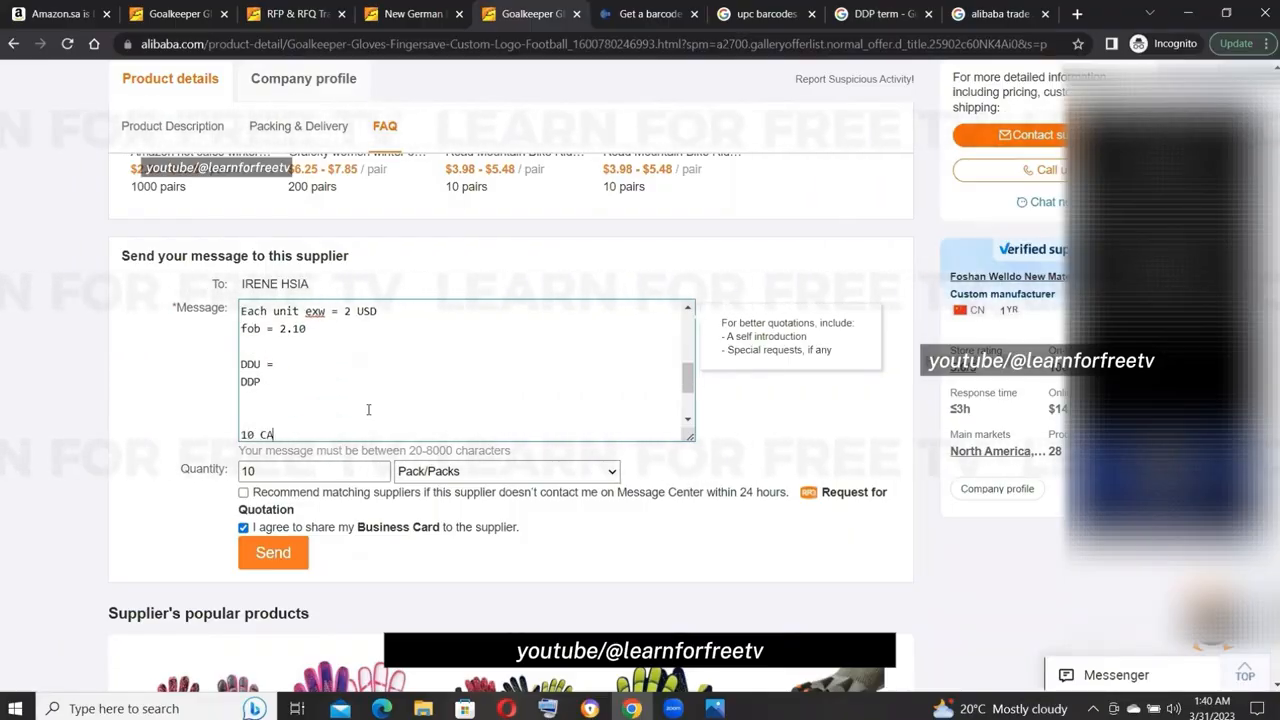
pyautogui.press('Return')
pyautogui.write('CARTONS = 50 X')
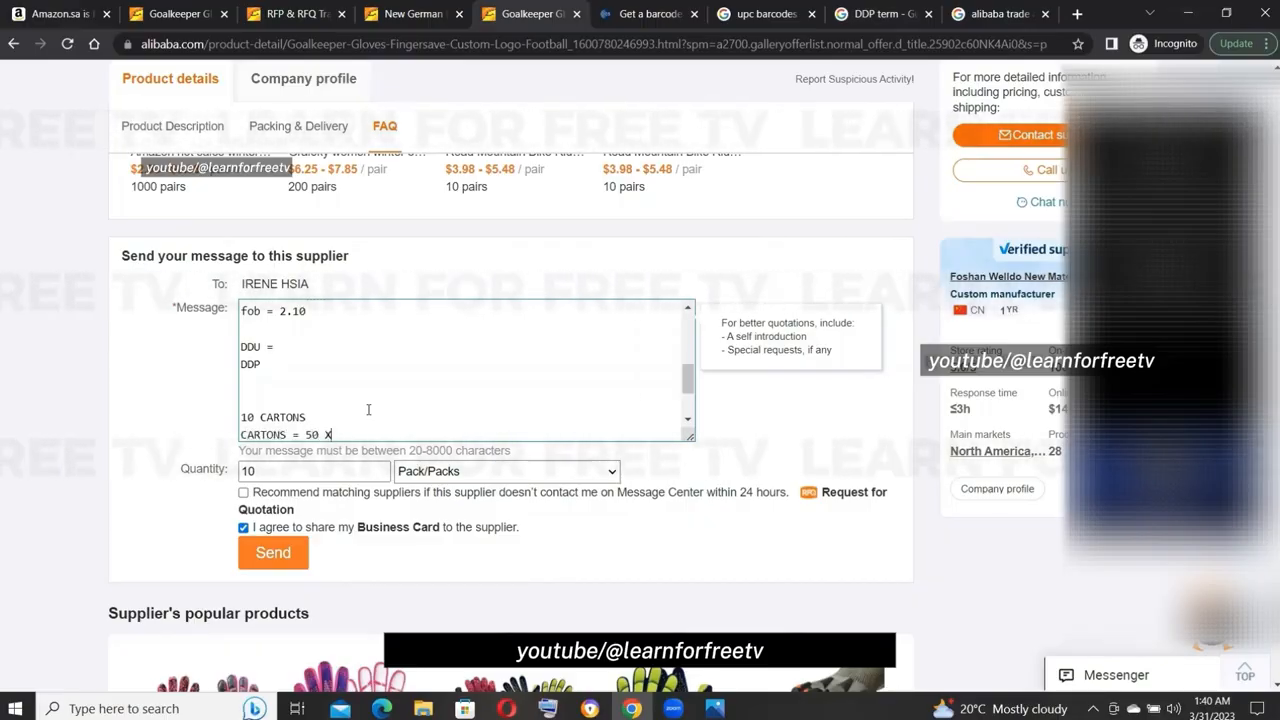
pyautogui.write(' 45 X 50')
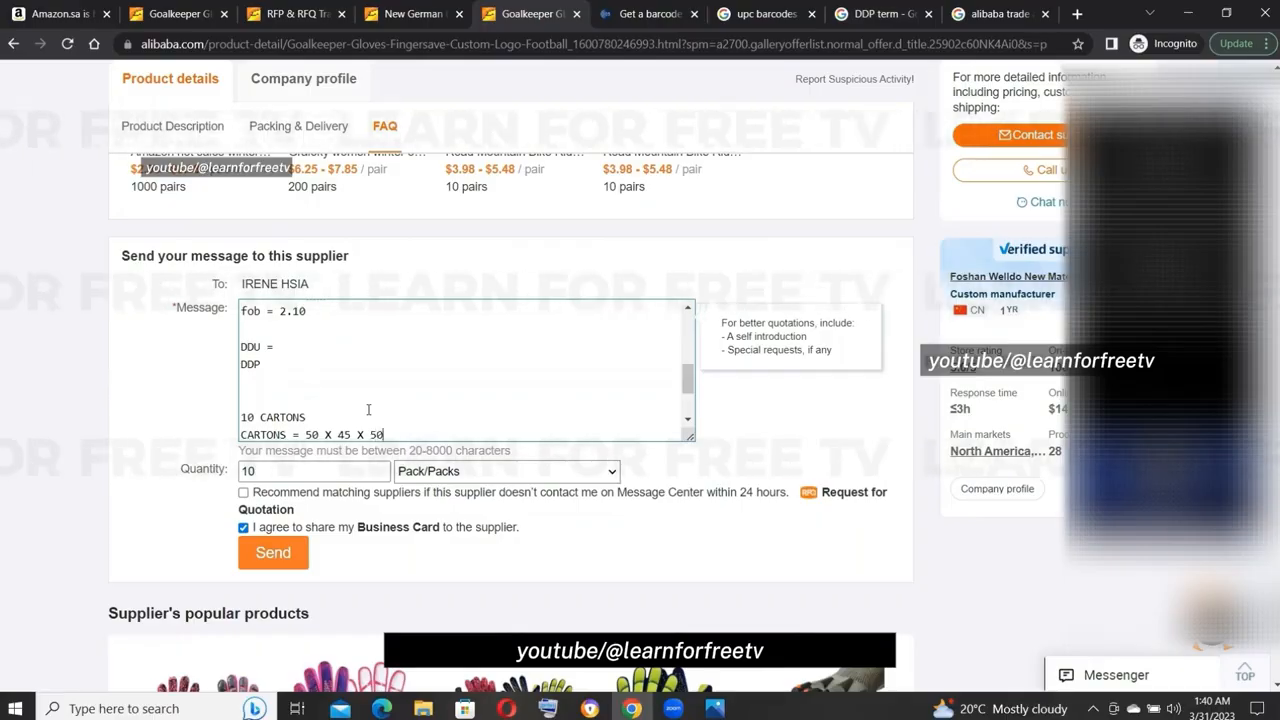
pyautogui.write(' CM')
pyautogui.press('Return')
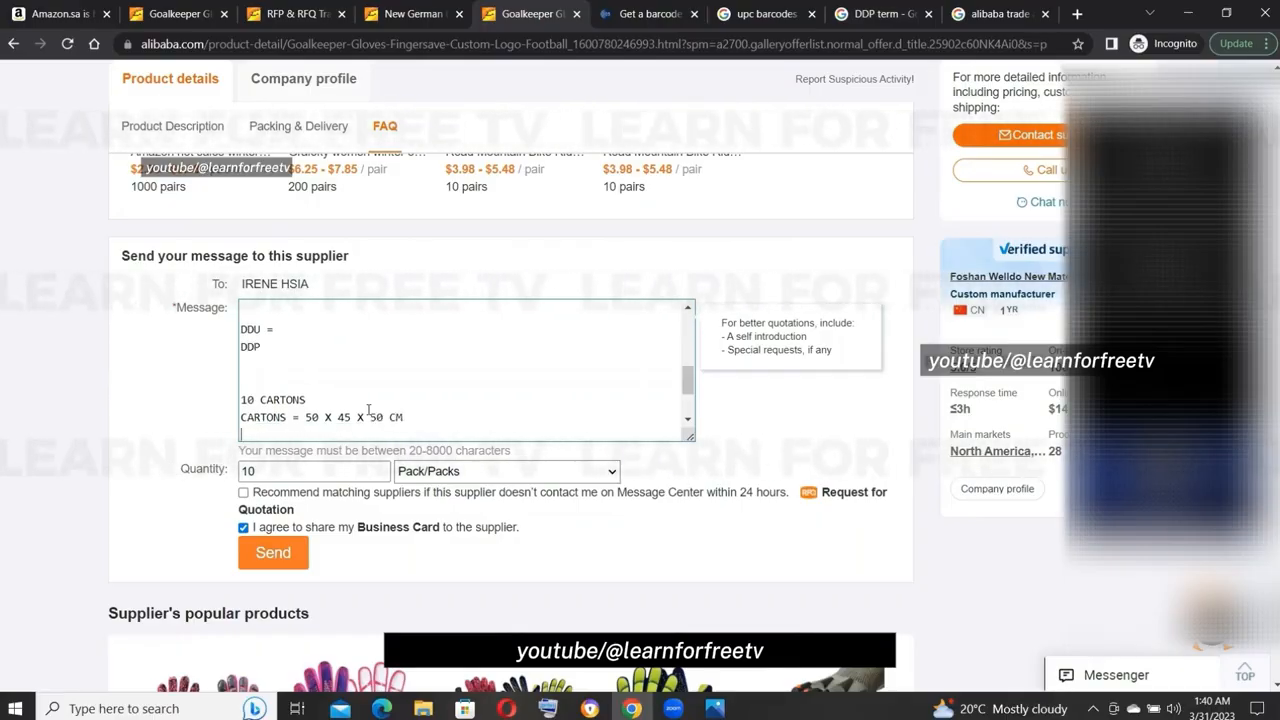
# Add the lines "Weight : 15kg" and "150kg" below the carton dimensions in the message.
pyautogui.write('Weight :')
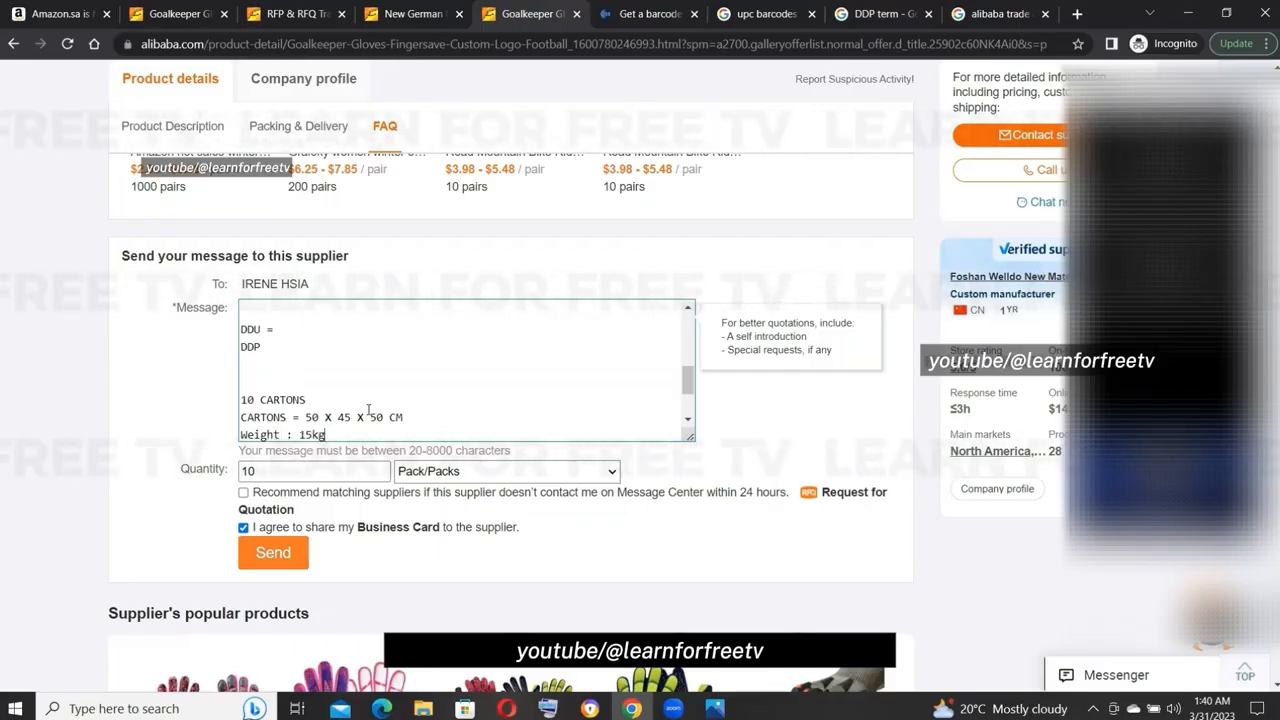
pyautogui.write(' 15kg')
pyautogui.press('Return')
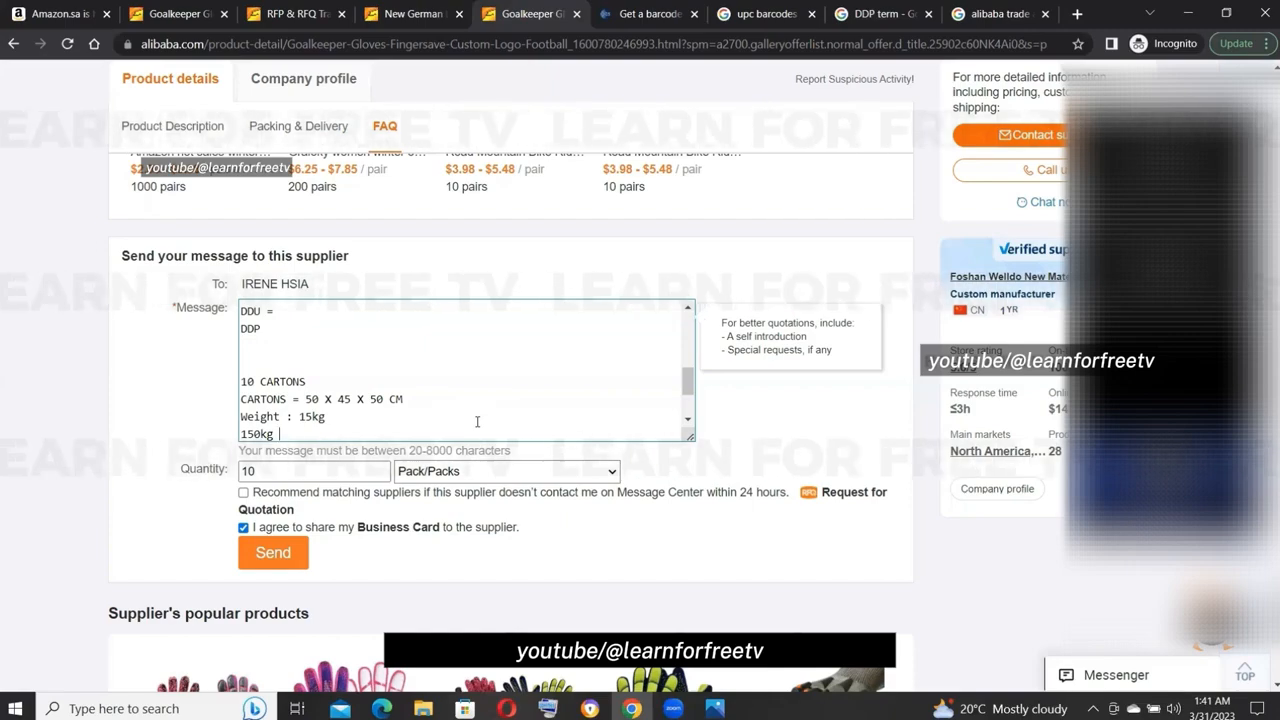
# Insert the lines "Gloves" and "HS CODE: 64631313" above the "10 CARTONS" line in the message.
pyautogui.click(356, 362)
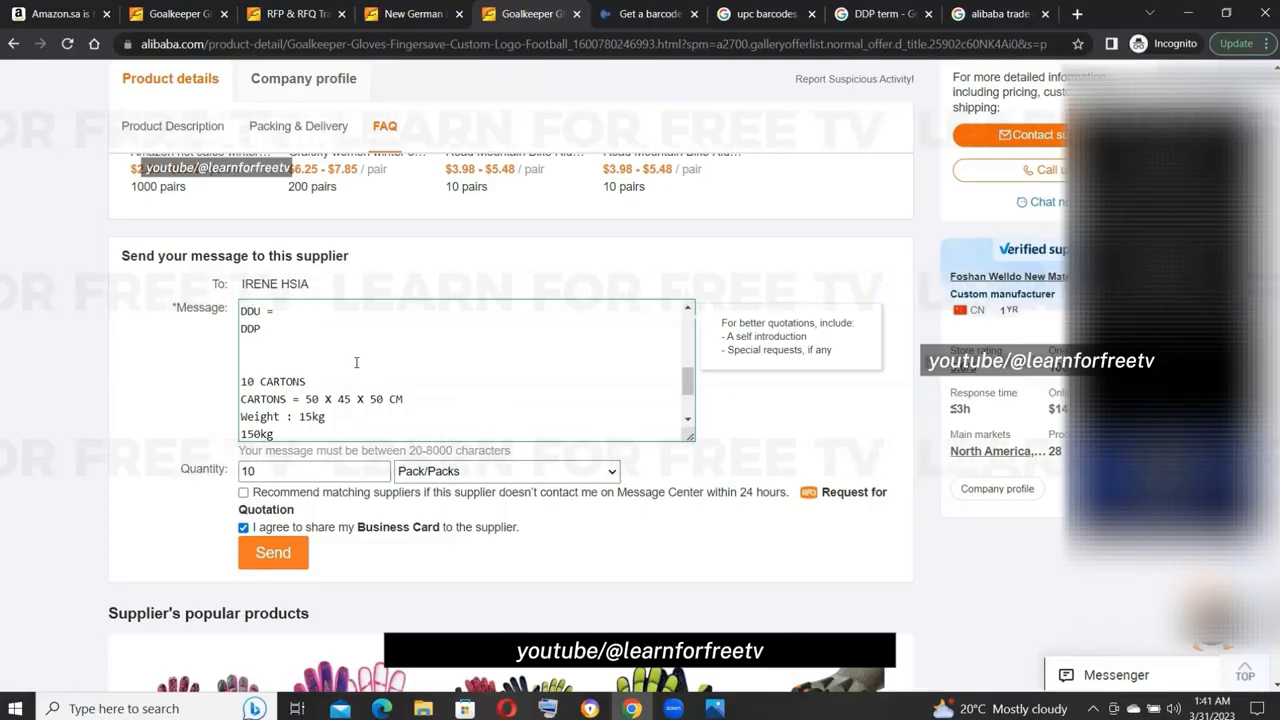
pyautogui.write('Gloves')
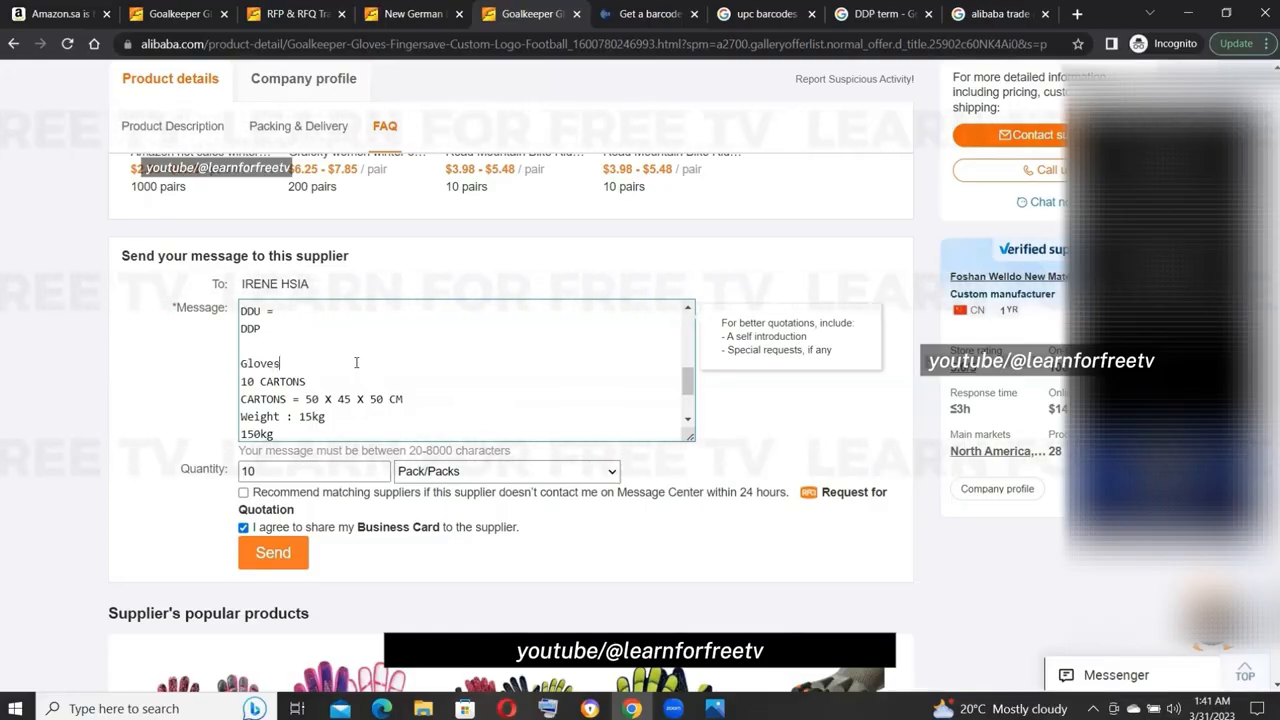
pyautogui.press('Return')
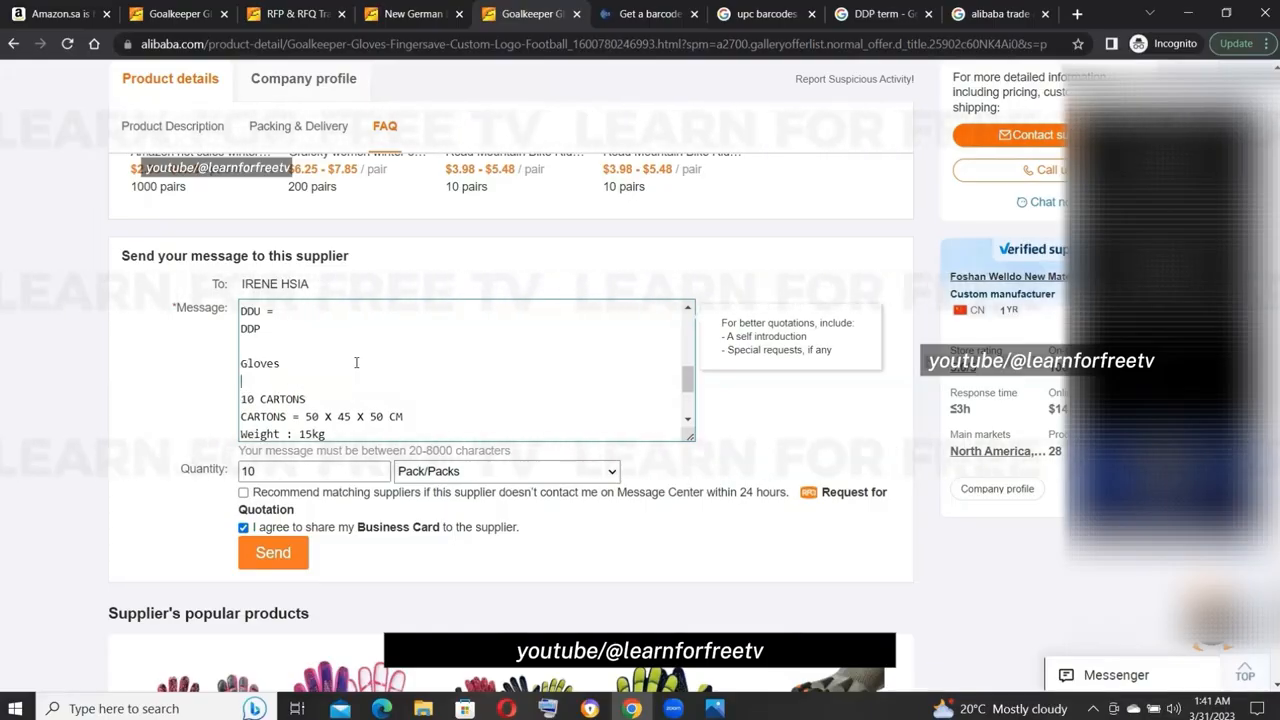
pyautogui.write('HS CODE:')
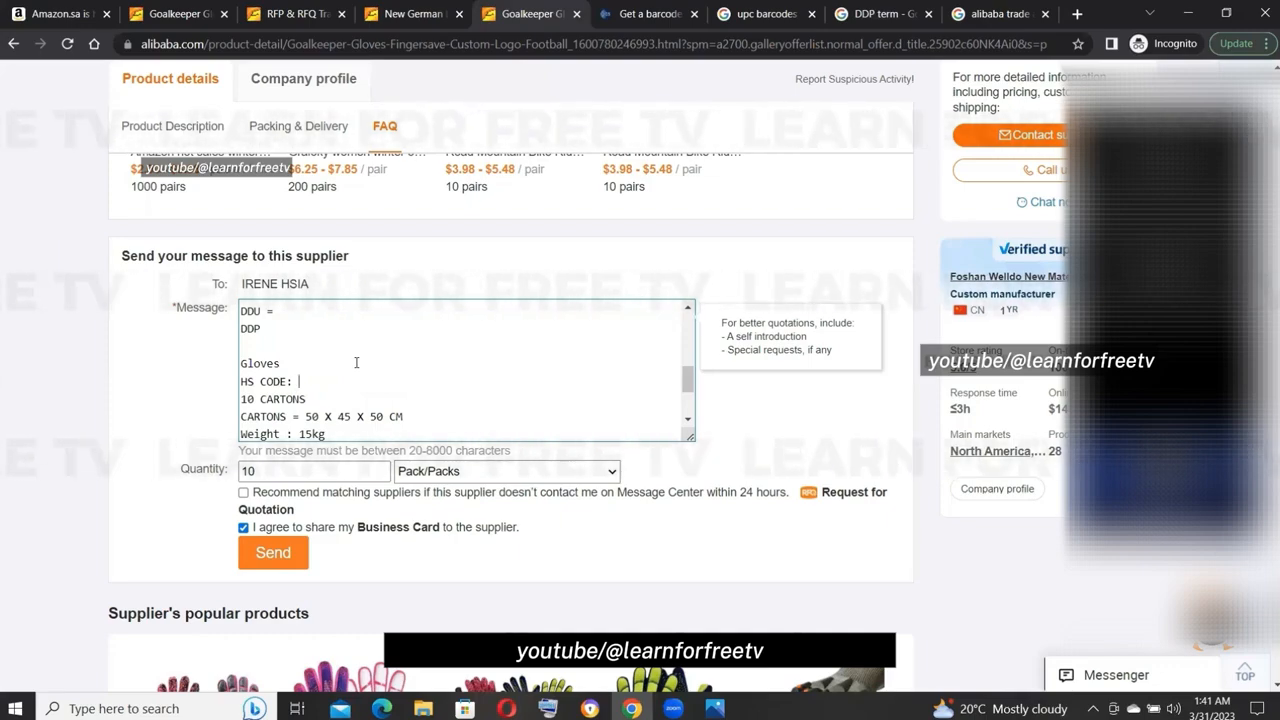
pyautogui.write('%')
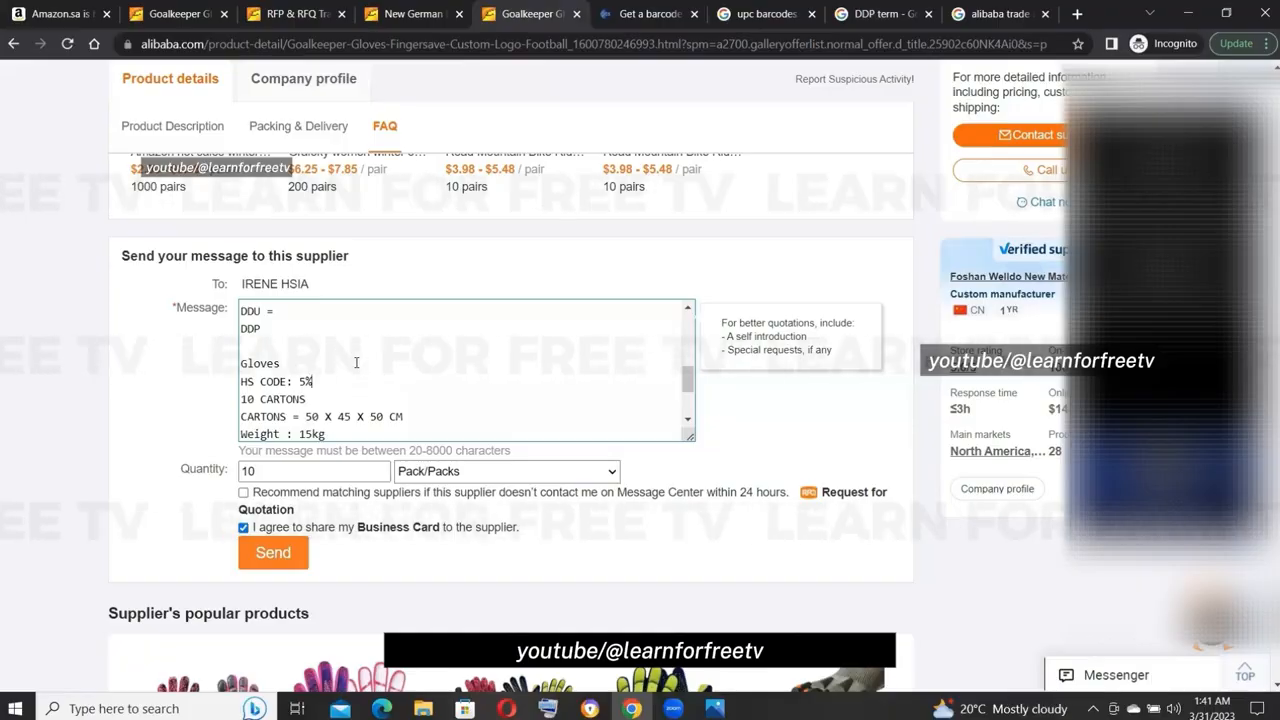
pyautogui.press('BackSpace')
pyautogui.press('BackSpace')
pyautogui.write('64631313')
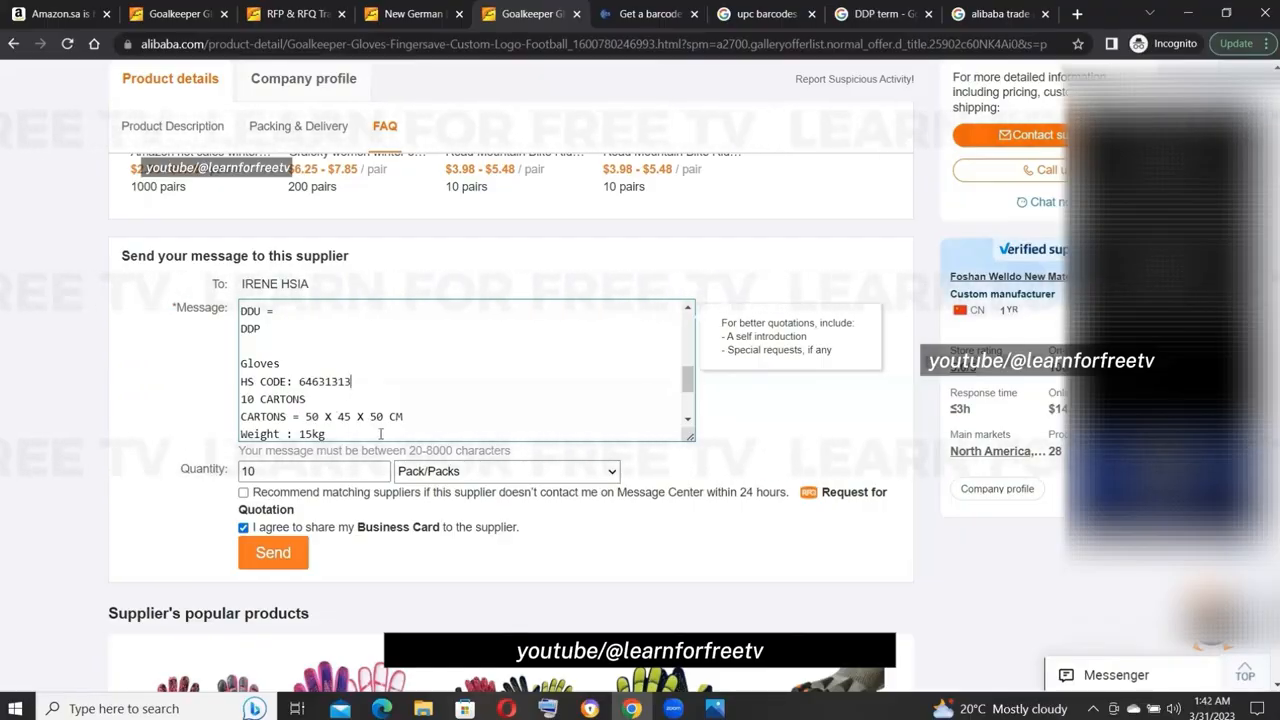
pyautogui.press('Return')
pyautogui.write('150kg')
pyautogui.press('Return')
pyautogui.write('1.30 USD')
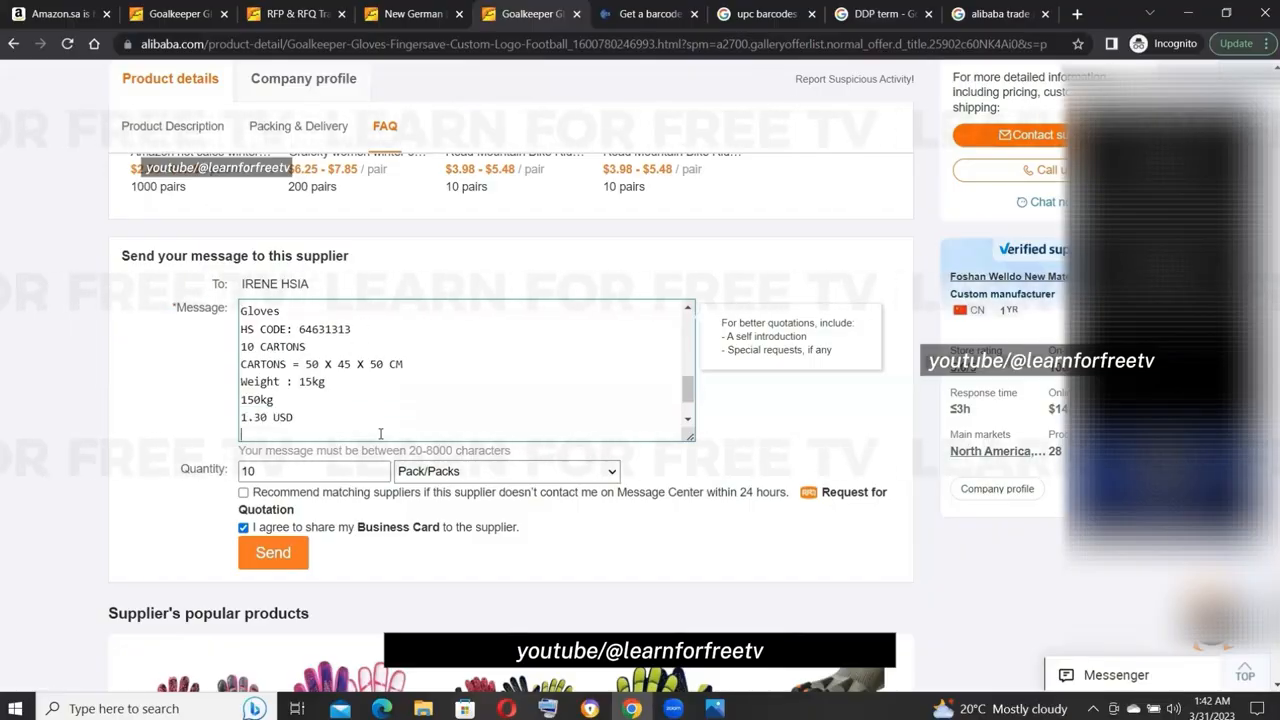
pyautogui.press('Return')
pyautogui.press('Return')
pyautogui.press('Return')
pyautogui.write('- SF EXPRESS')
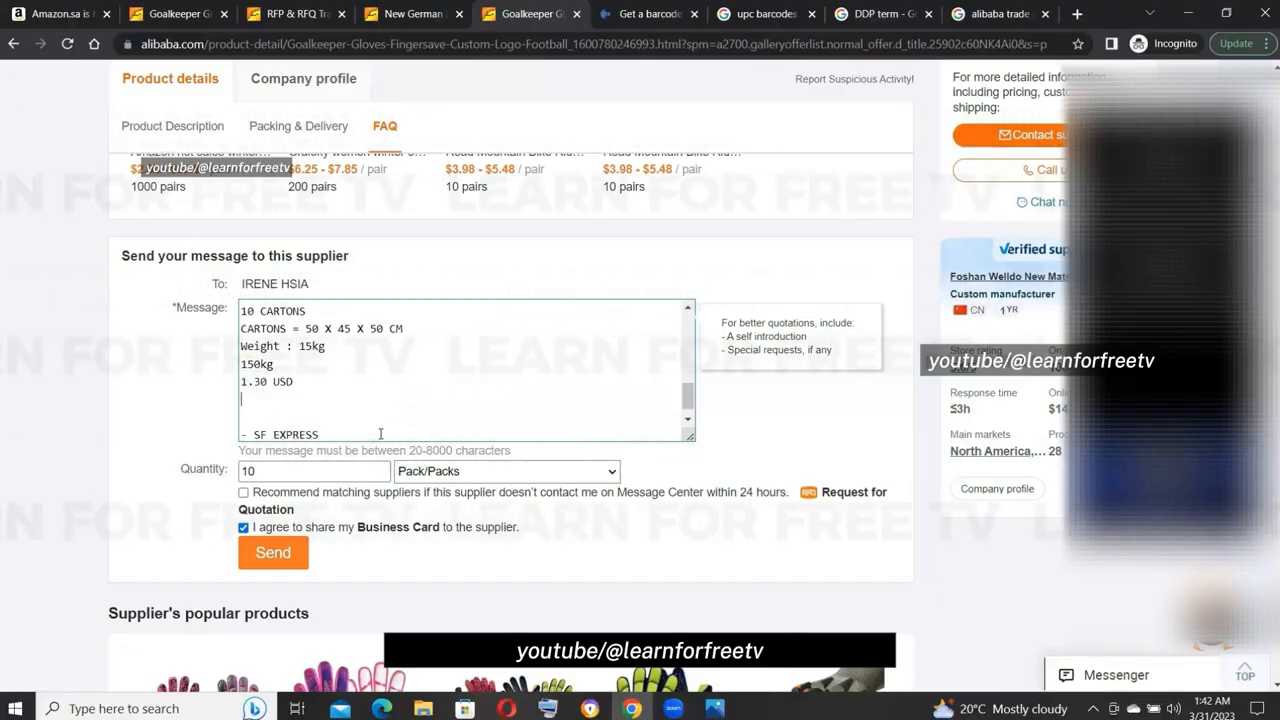
pyautogui.press('Up')
pyautogui.press('Up')
pyautogui.press('Up')
pyautogui.press('Up')
pyautogui.press('Up')
pyautogui.press('Up')
pyautogui.press('Up')
pyautogui.press('Up')
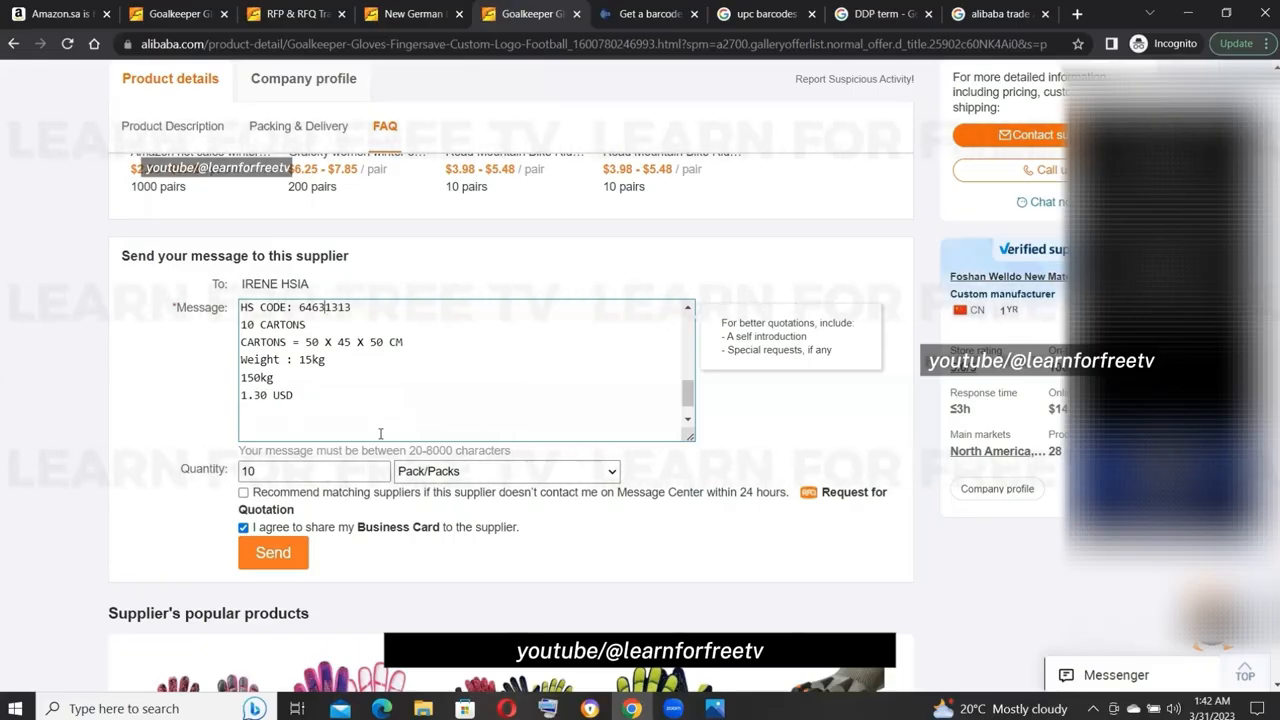
# Add the amount "$200" five lines below the "- SF EXPRESS" line in the supplier message.
pyautogui.click(345, 435)
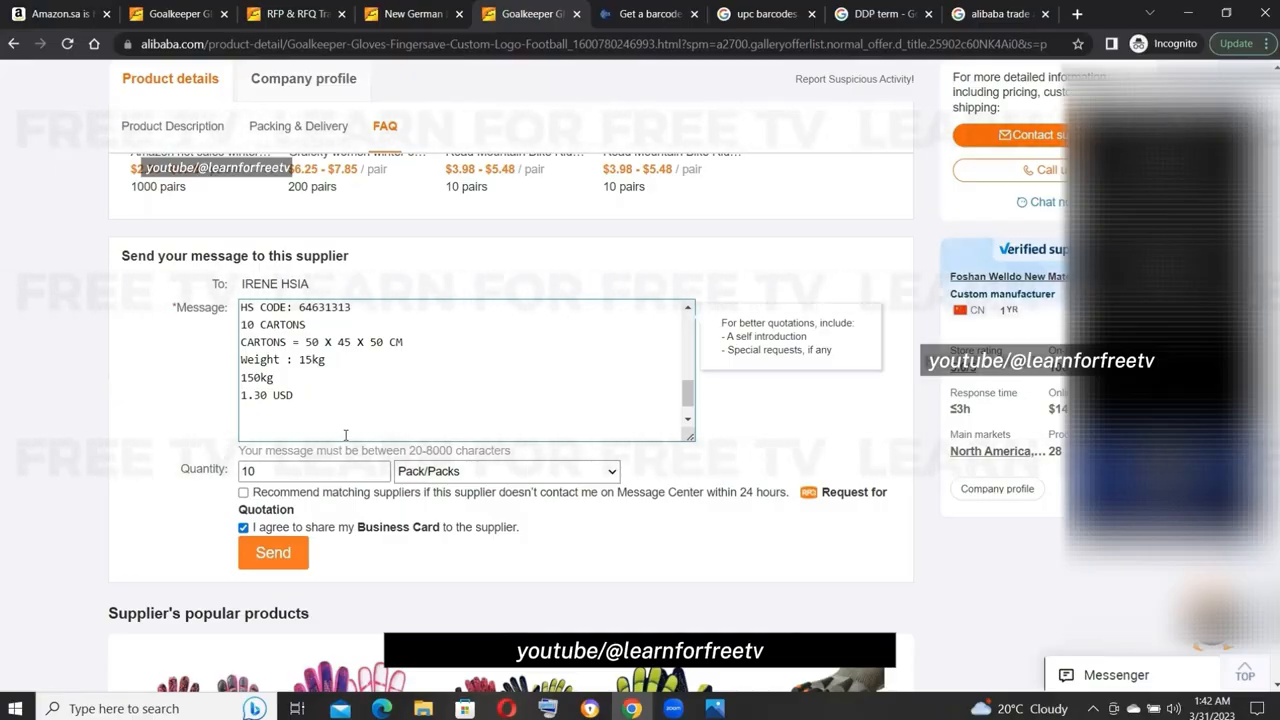
pyautogui.click(345, 435)
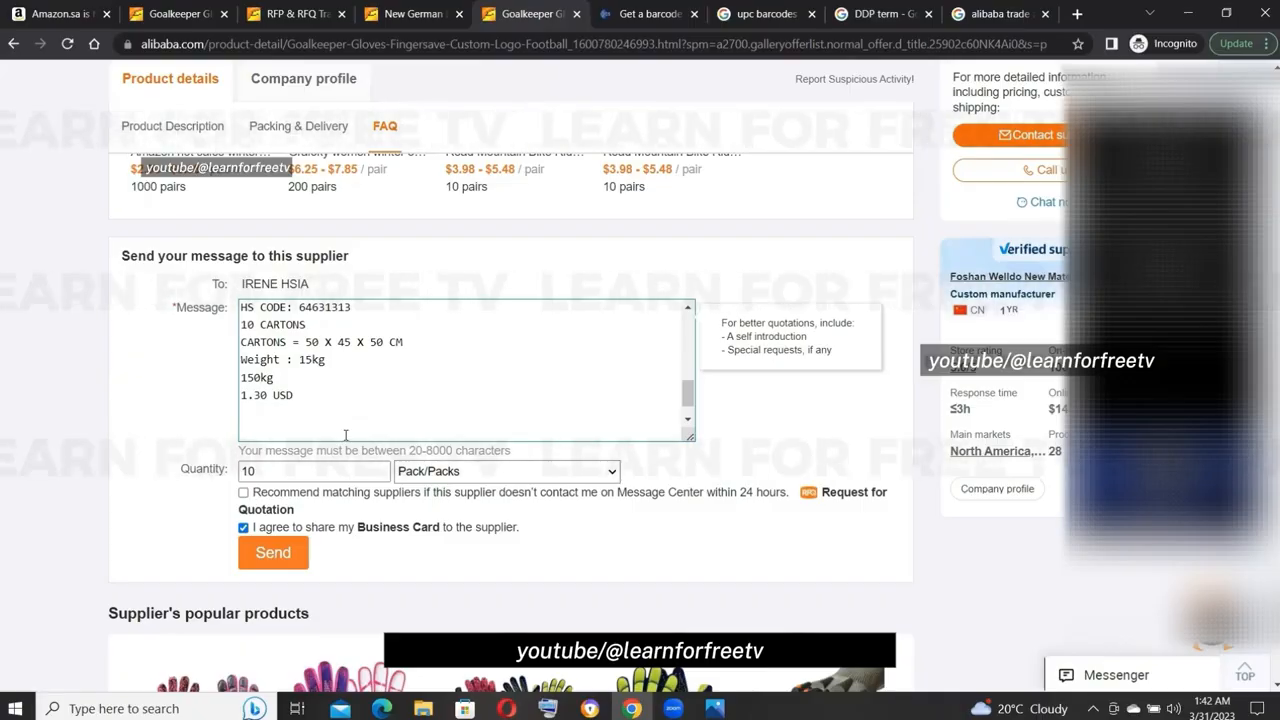
pyautogui.write('- SF EXPRESS')
pyautogui.press('Return')
pyautogui.press('Return')
pyautogui.press('Return')
pyautogui.press('Return')
pyautogui.press('Return')
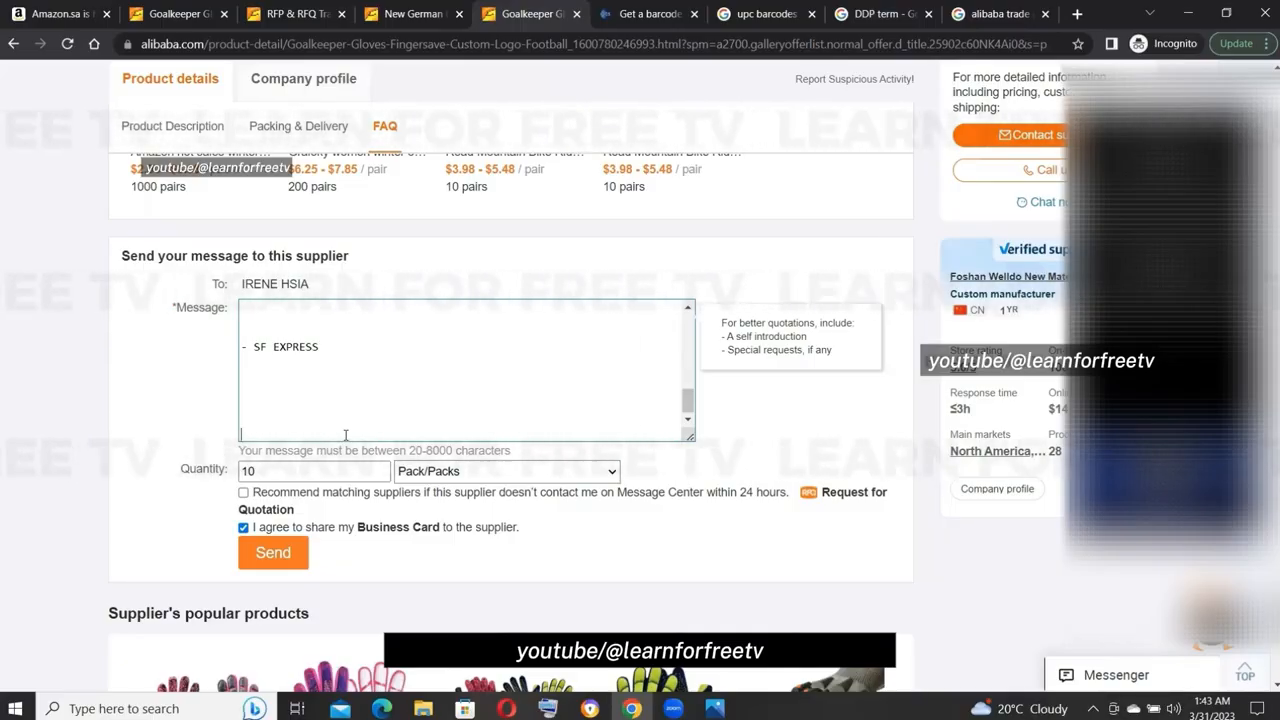
pyautogui.write('$200')
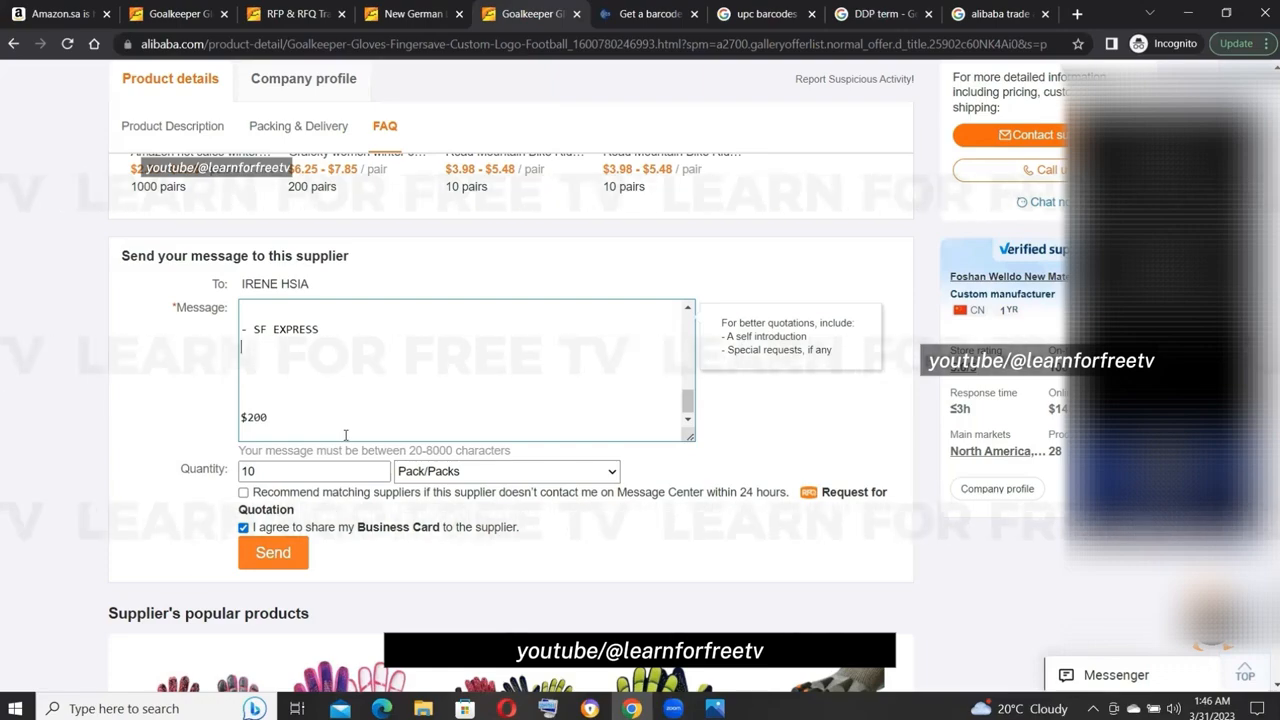
# Change the third carton dimension in the supplier message to 54, so the line reads "CARTONS = 50 X 45 X 54 CM".
pyautogui.scroll(2, 345, 435)
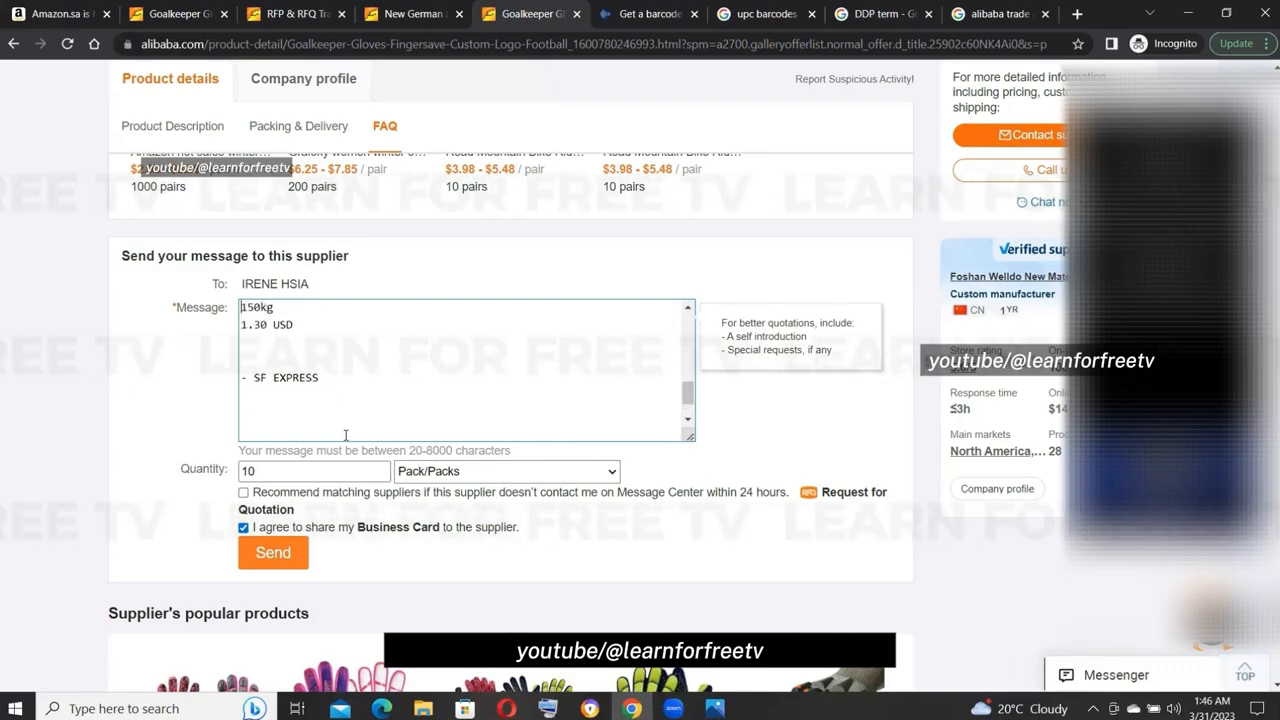
pyautogui.scroll(1, 345, 435)
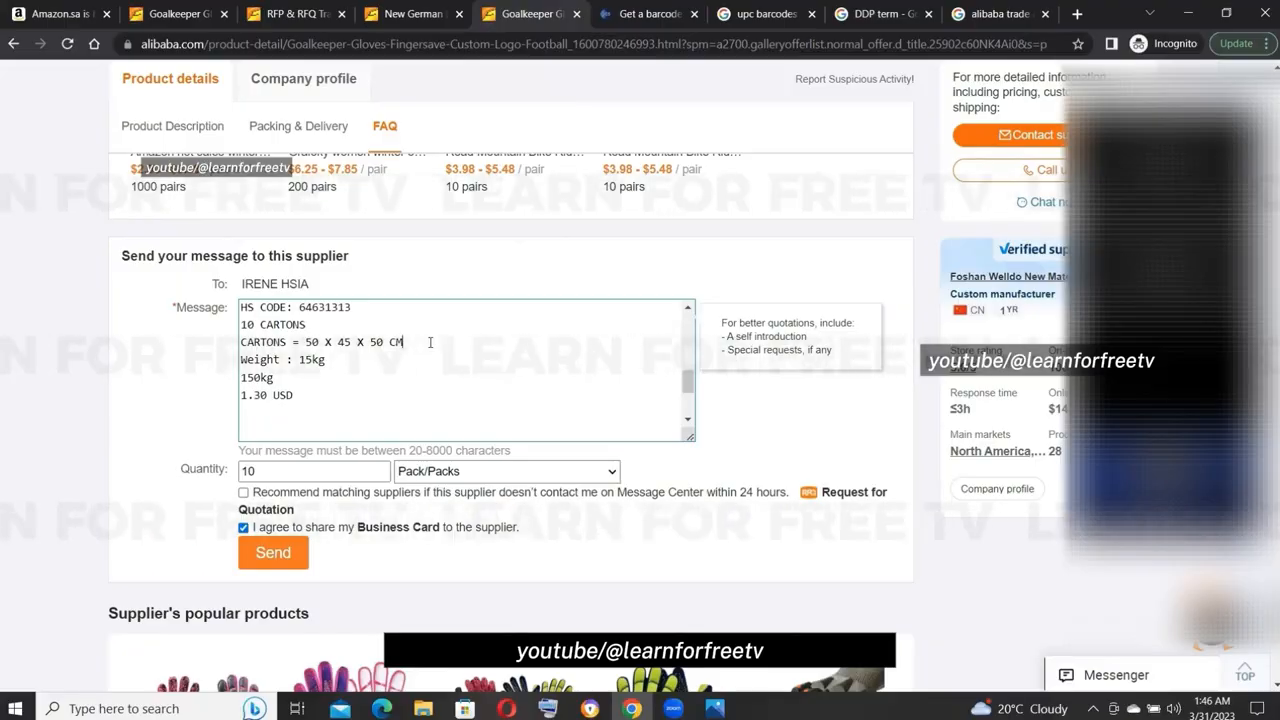
pyautogui.doubleClick(375, 342)
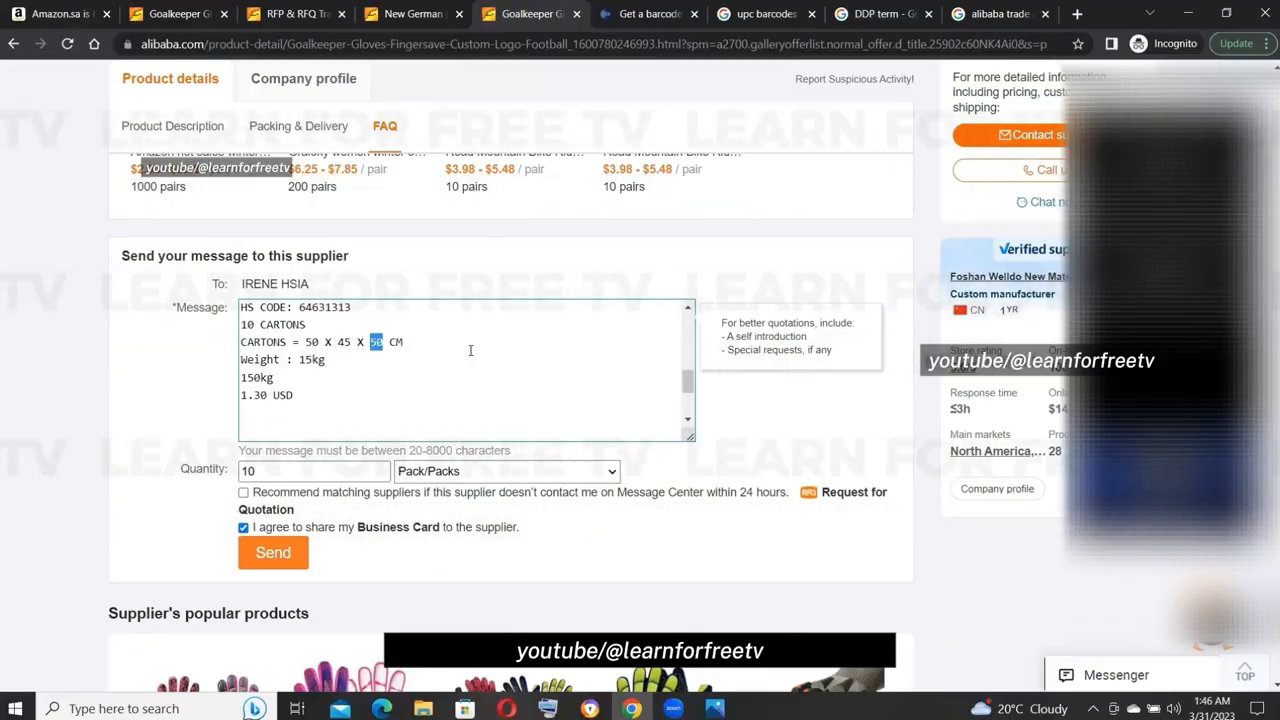
pyautogui.write('54')
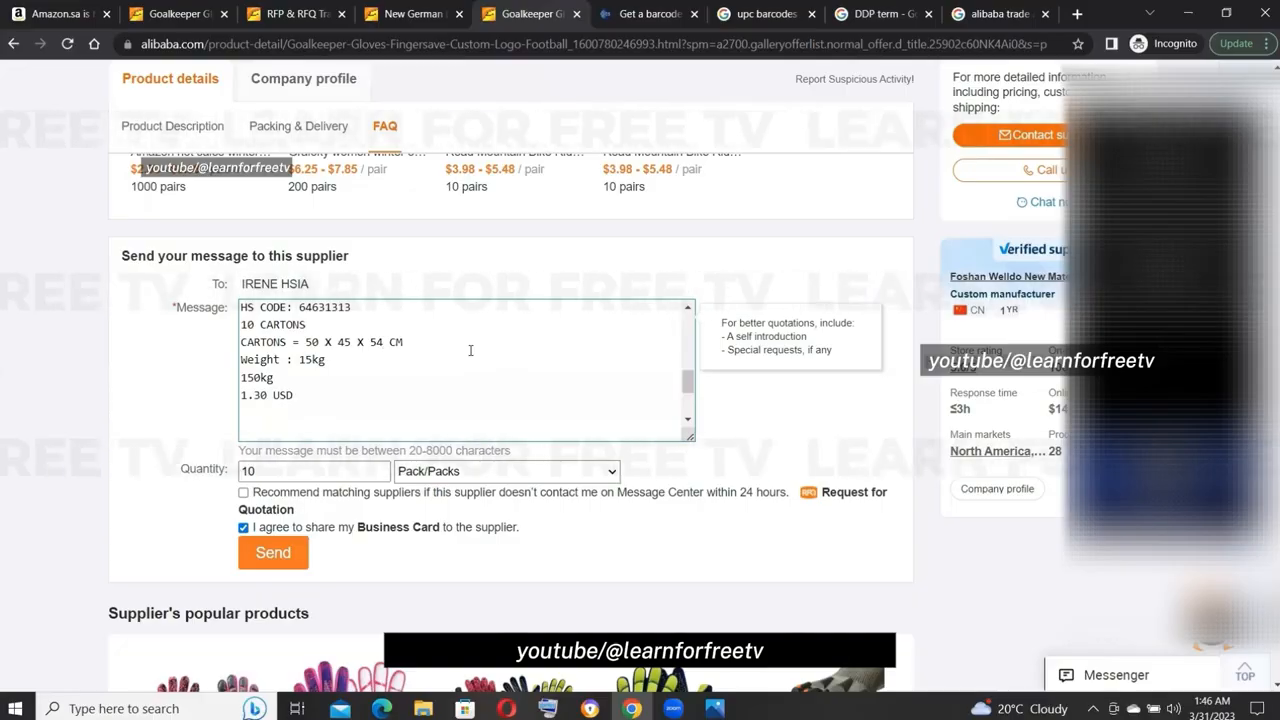
# Change the weight in the line below the carton dimensions to "18 KG", with a space before the unit.
pyautogui.doubleClick(306, 360)
pyautogui.write('1')
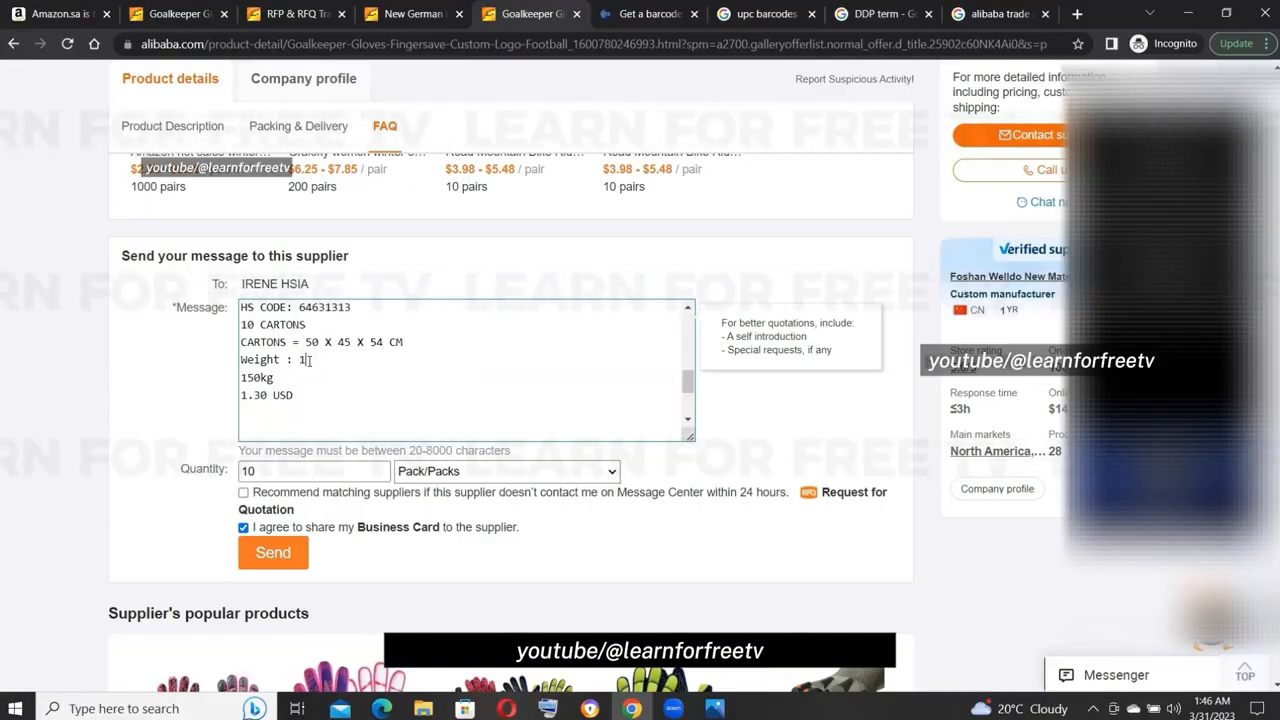
pyautogui.write('8KG')
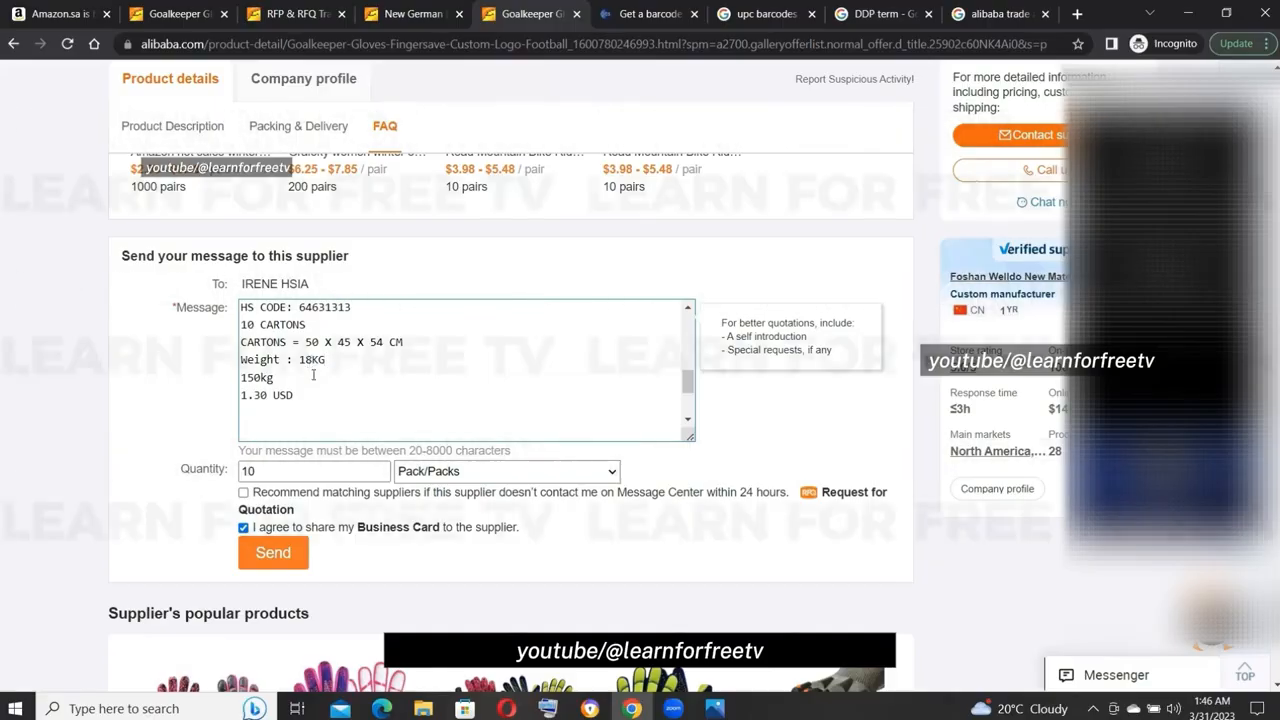
pyautogui.click(312, 379)
pyautogui.click(315, 396)
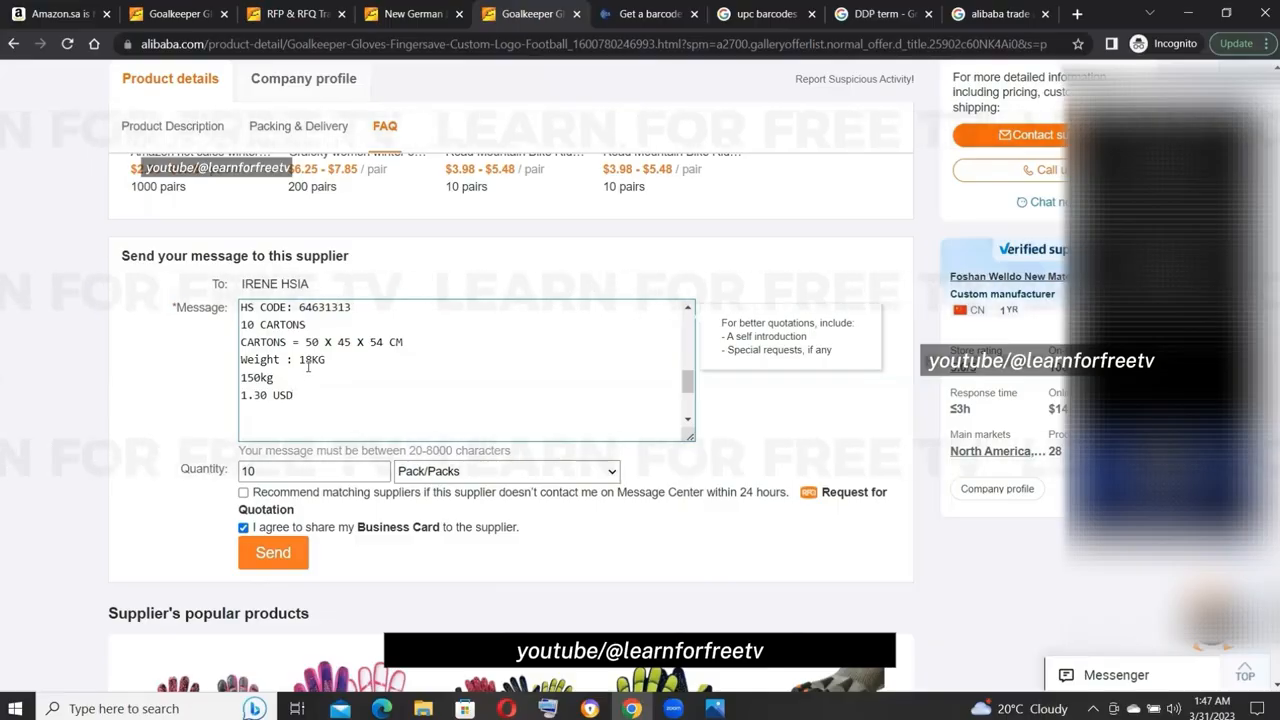
pyautogui.click(312, 360)
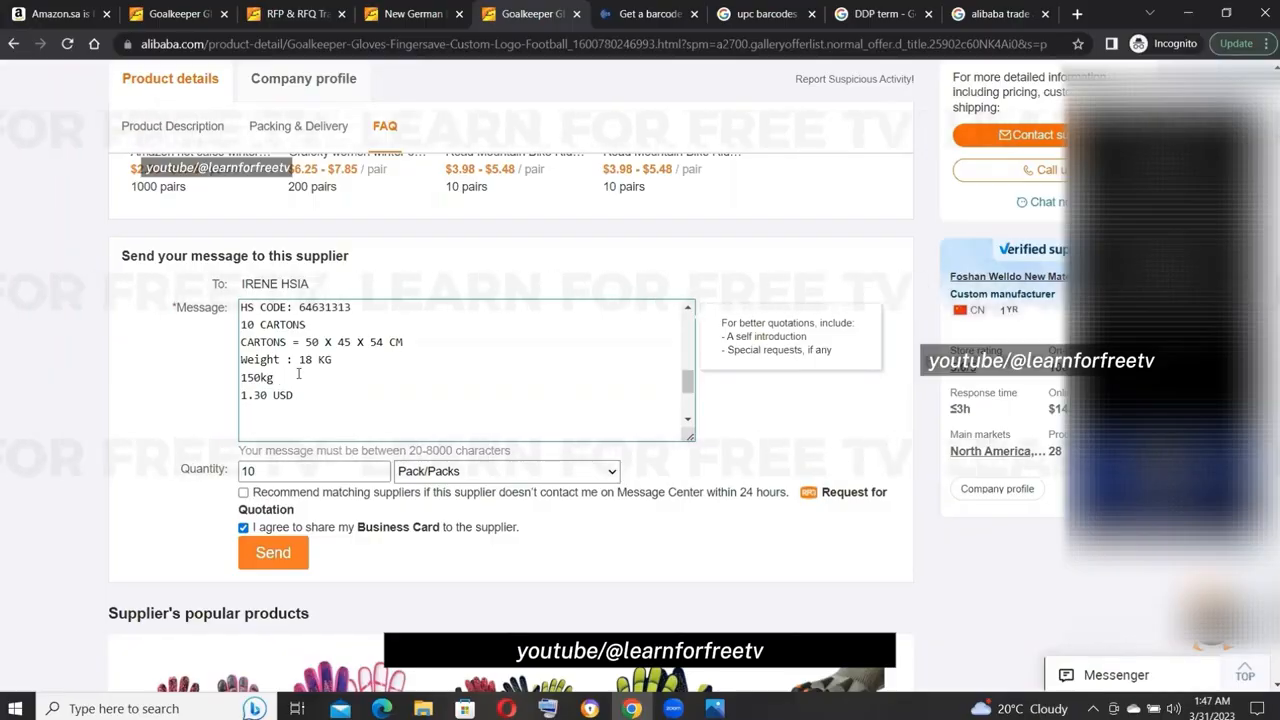
pyautogui.click(298, 373)
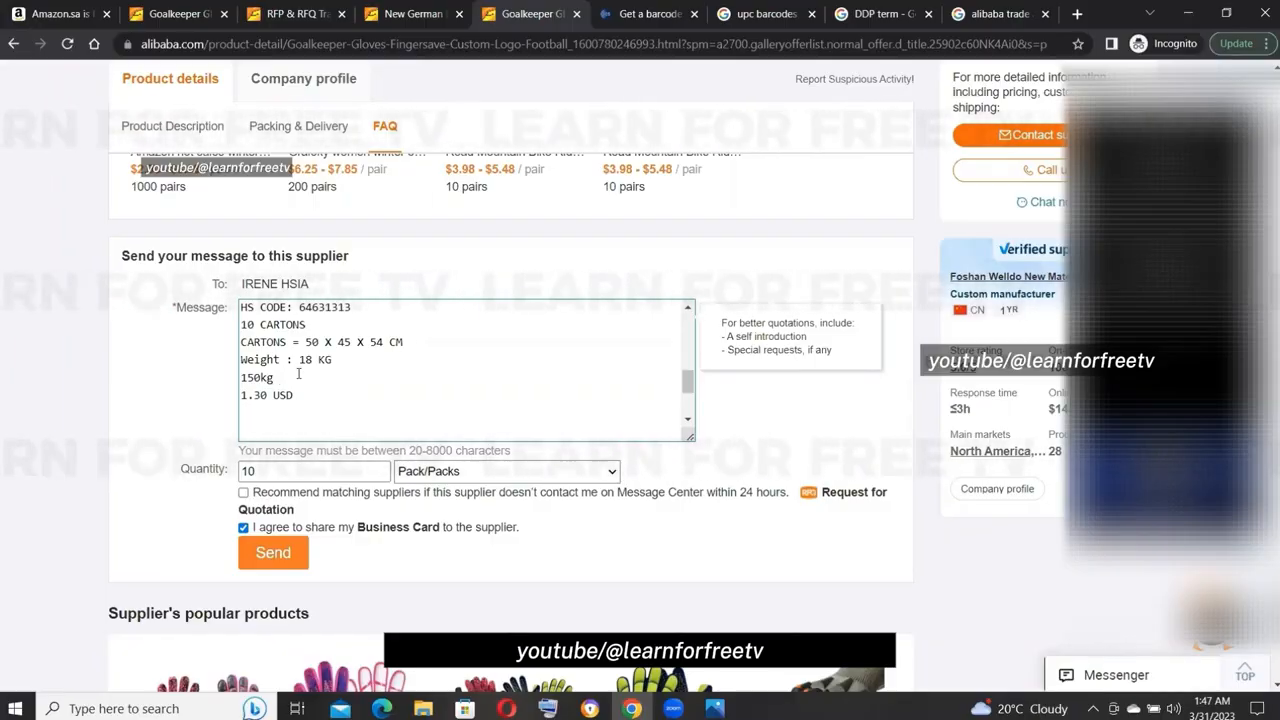